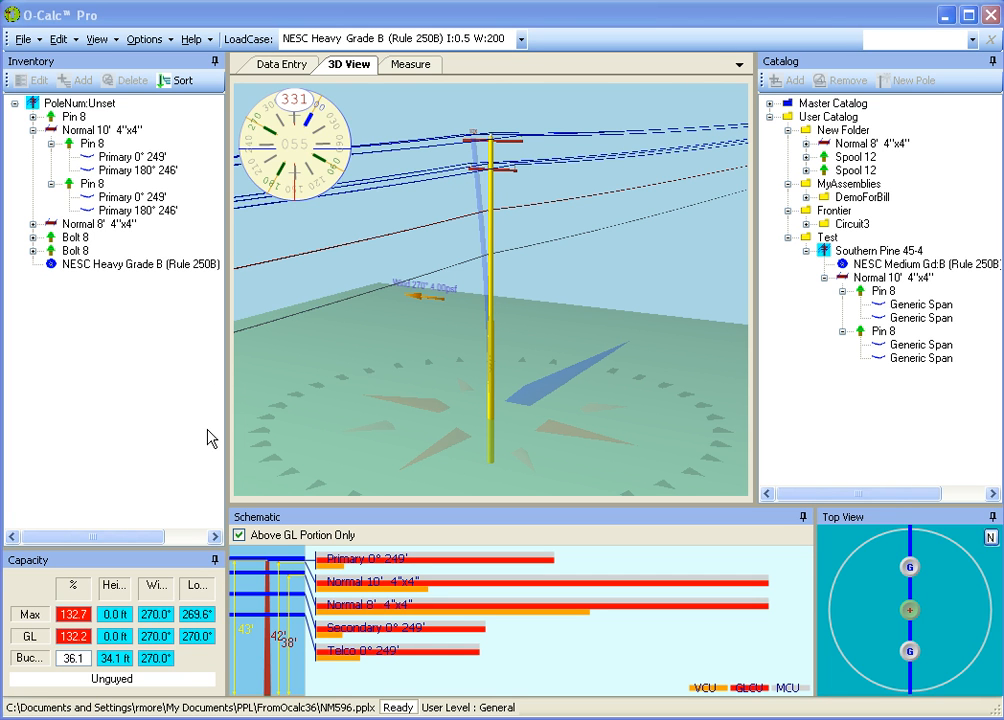
- Collapse the Normal 10' crossarm in the inventory and expand the Pin 8 and both Bolt 8 insulators to show their spans
{"action": "left_click", "coordinate": [105, 62]}
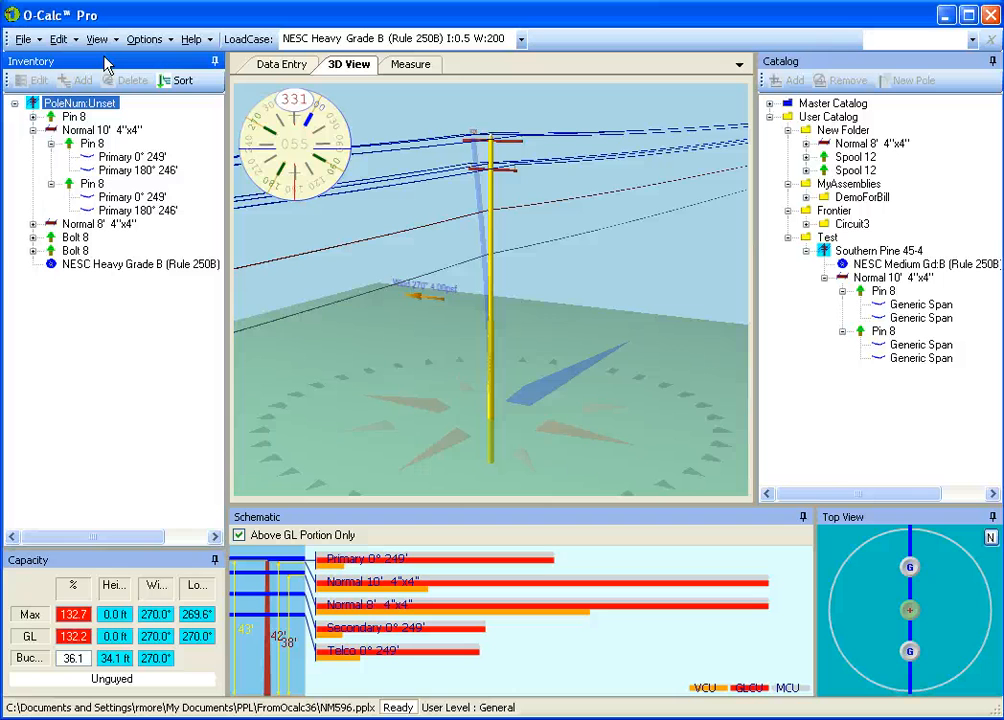
{"action": "left_click", "coordinate": [176, 80]}
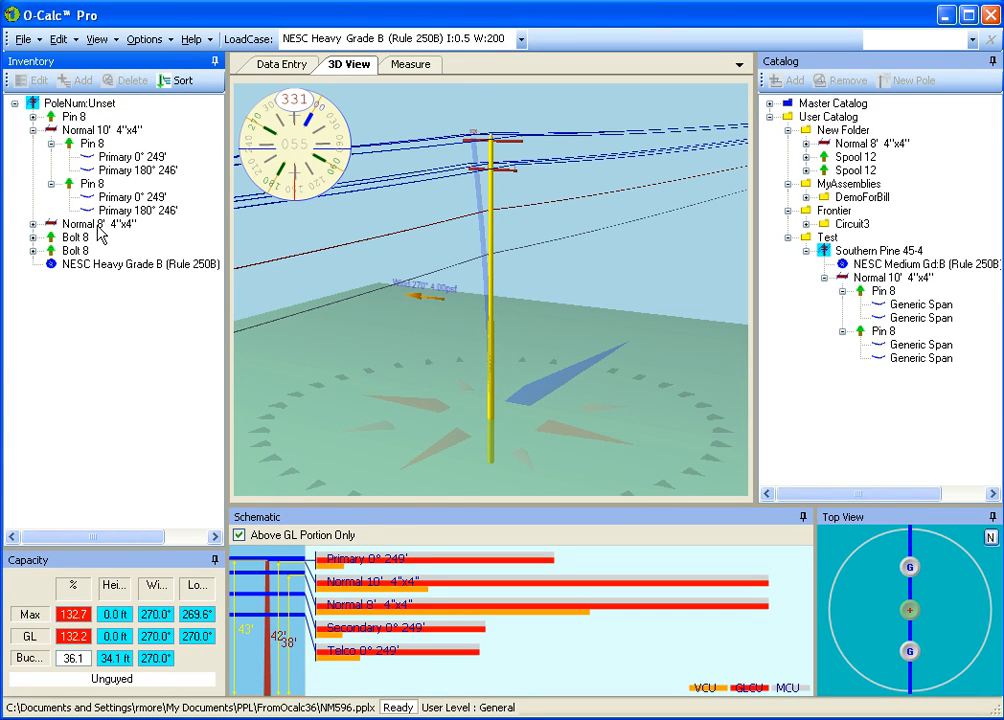
{"action": "left_click", "coordinate": [33, 130]}
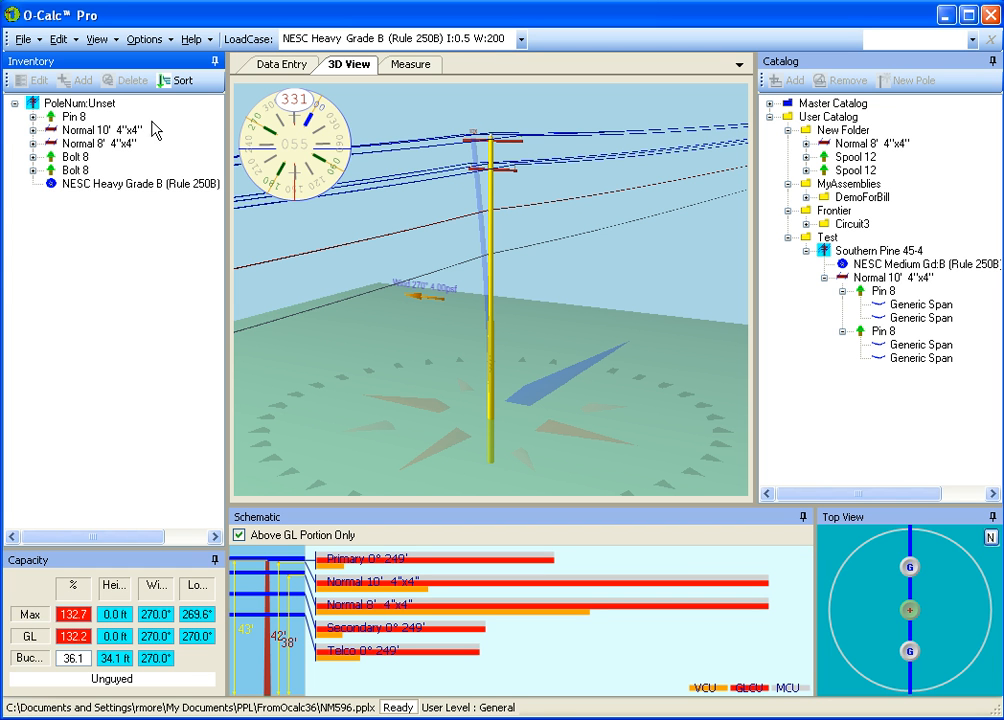
{"action": "left_click", "coordinate": [33, 117]}
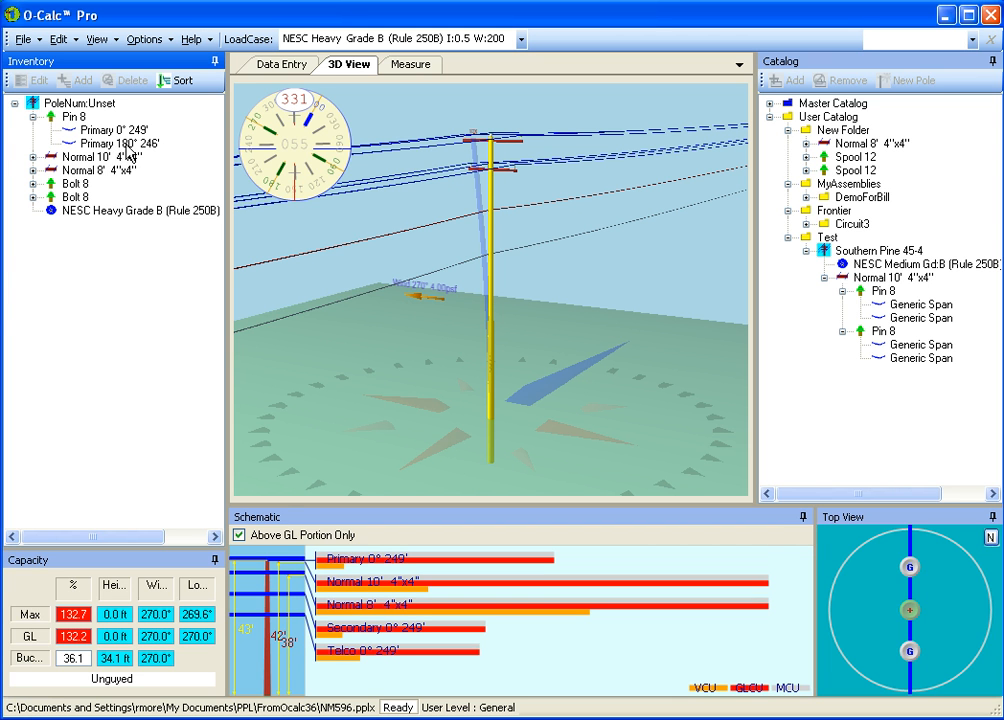
{"action": "left_click", "coordinate": [33, 184]}
{"action": "left_click", "coordinate": [33, 224]}
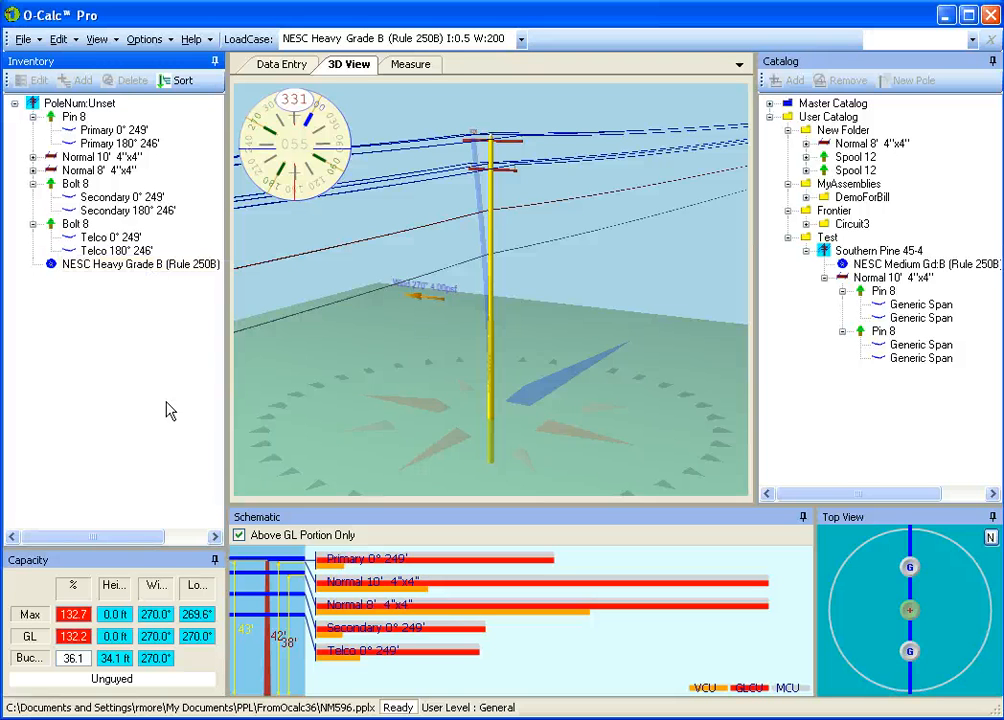
- Examine the pole's capacity summary and its loading schematic
{"action": "left_click", "coordinate": [141, 565]}
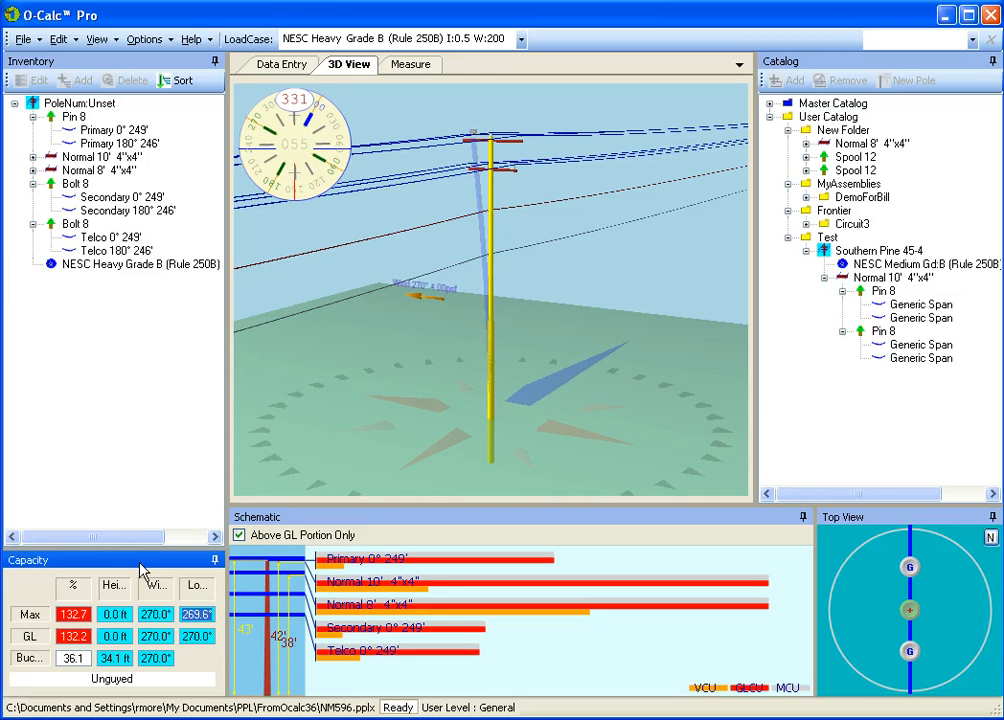
{"action": "left_click", "coordinate": [487, 520]}
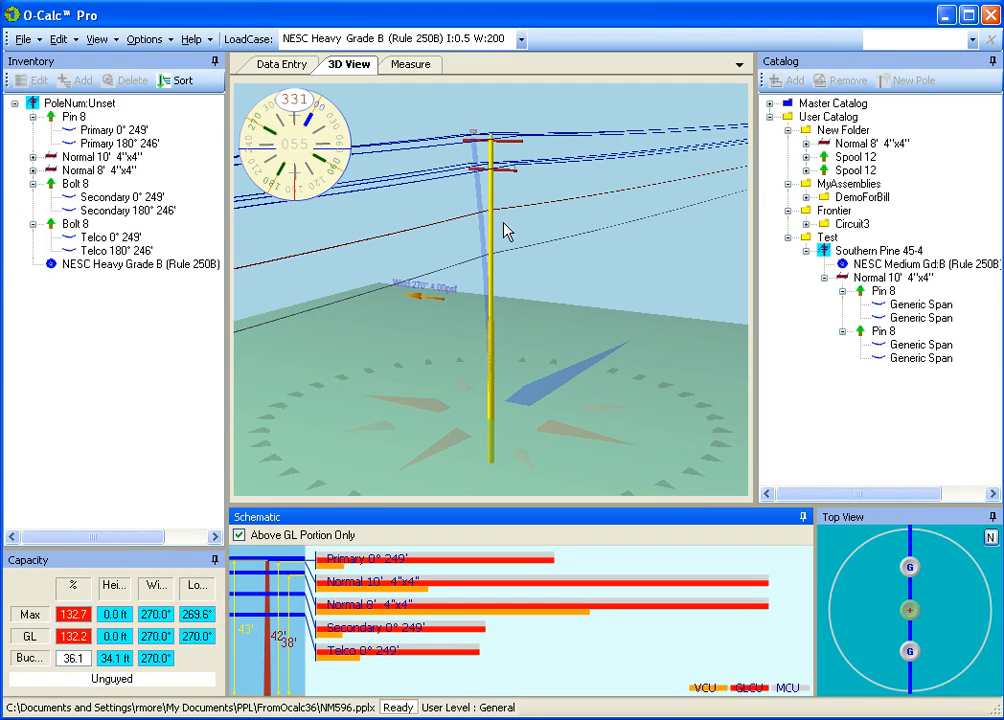
- Inspect the wood pole's data entry form, then compare the two primary spans on Pin 8 side by side
{"action": "left_click", "coordinate": [283, 66]}
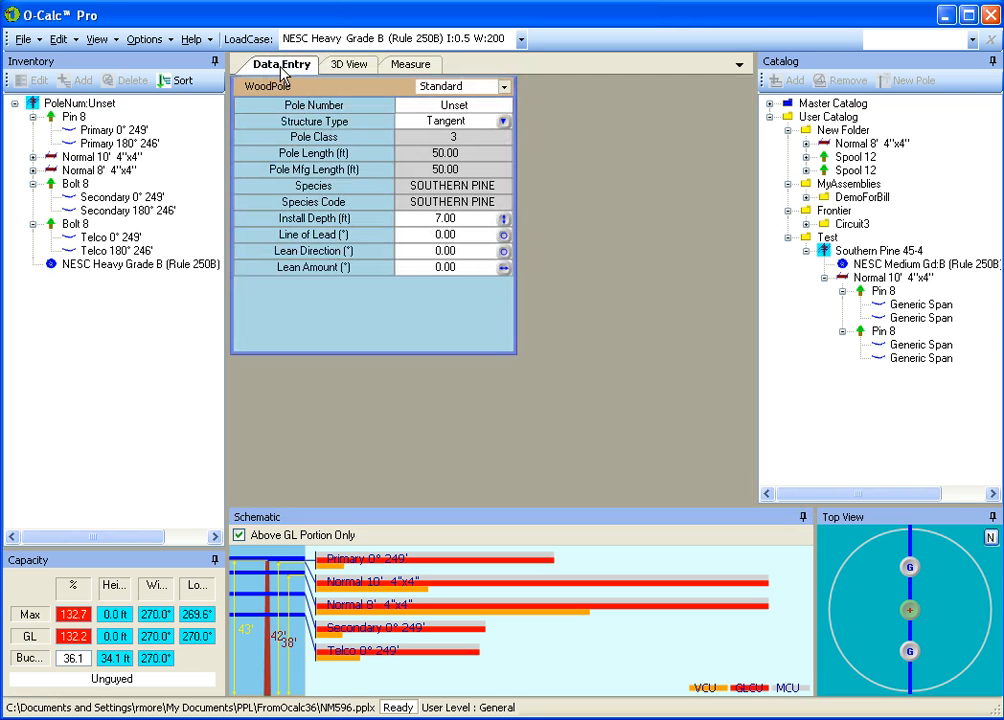
{"action": "left_click", "coordinate": [64, 104]}
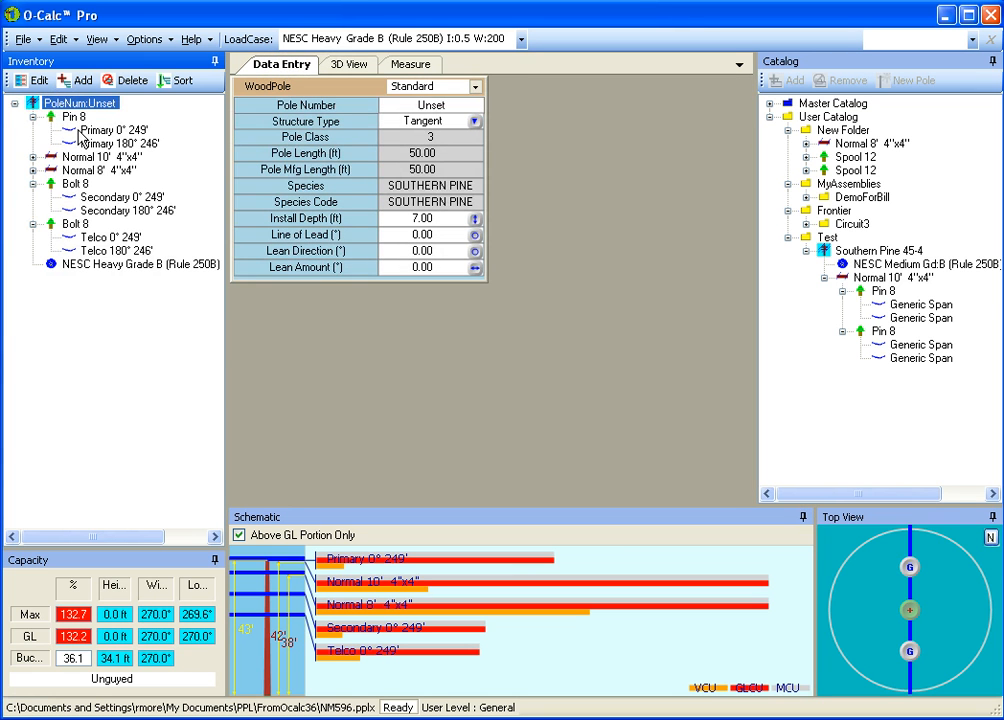
{"action": "left_click", "coordinate": [88, 130]}
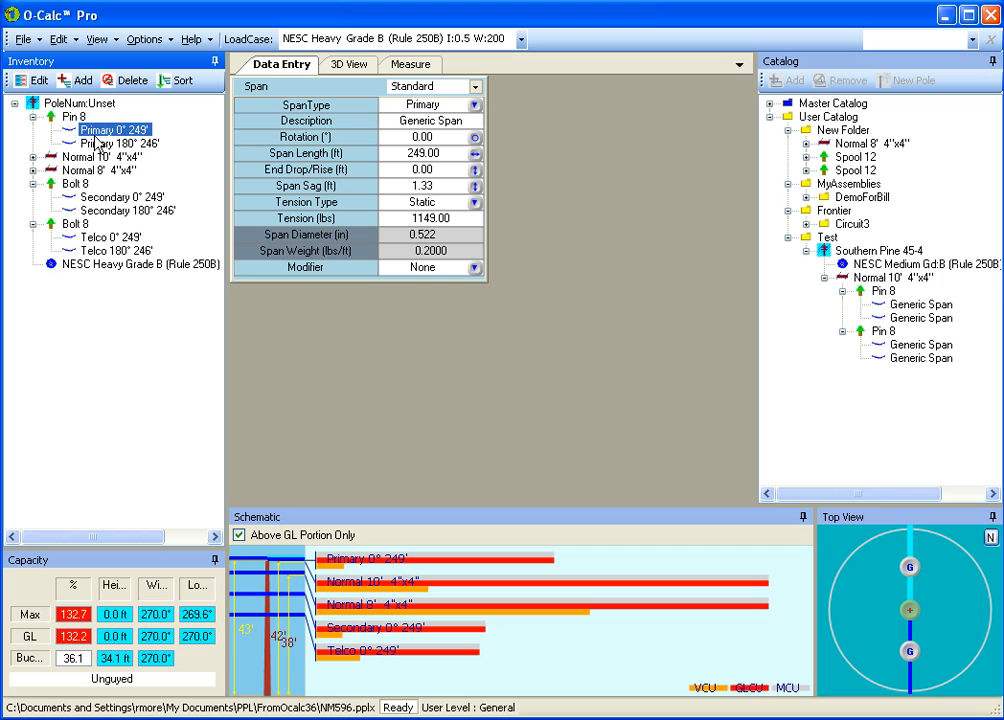
{"action": "left_click", "coordinate": [118, 144], "text": "ctrl"}
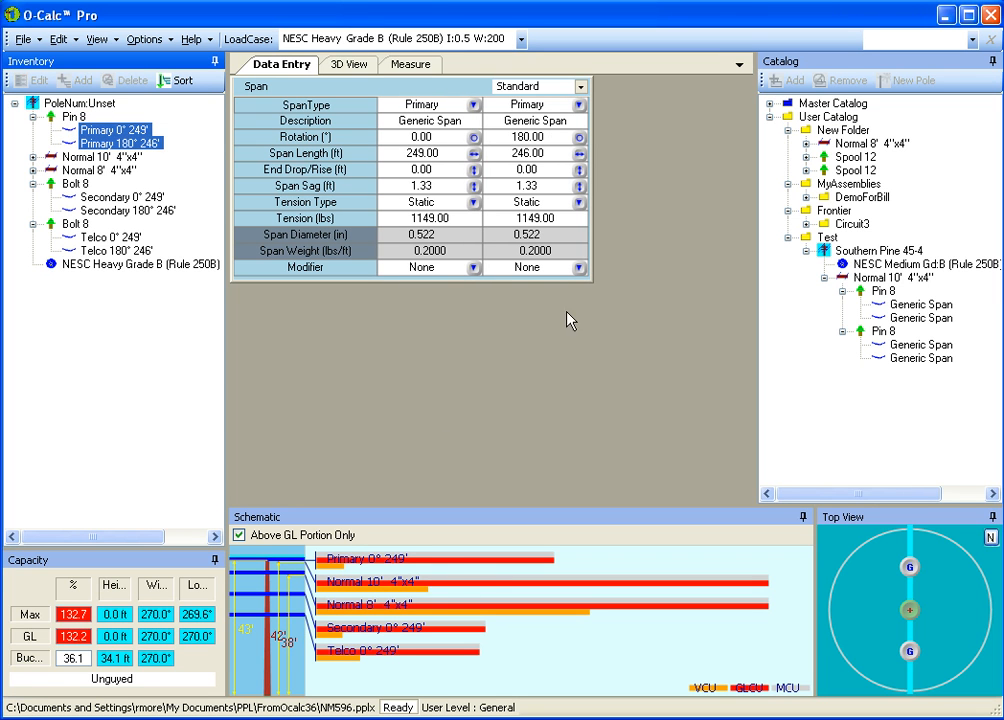
- Examine the pole, crossarms and highlighted primary spans in the 3D model from several angles and distances
{"action": "left_click", "coordinate": [350, 64]}
{"action": "left_click_drag", "start_coordinate": [551, 434], "coordinate": [540, 352]}
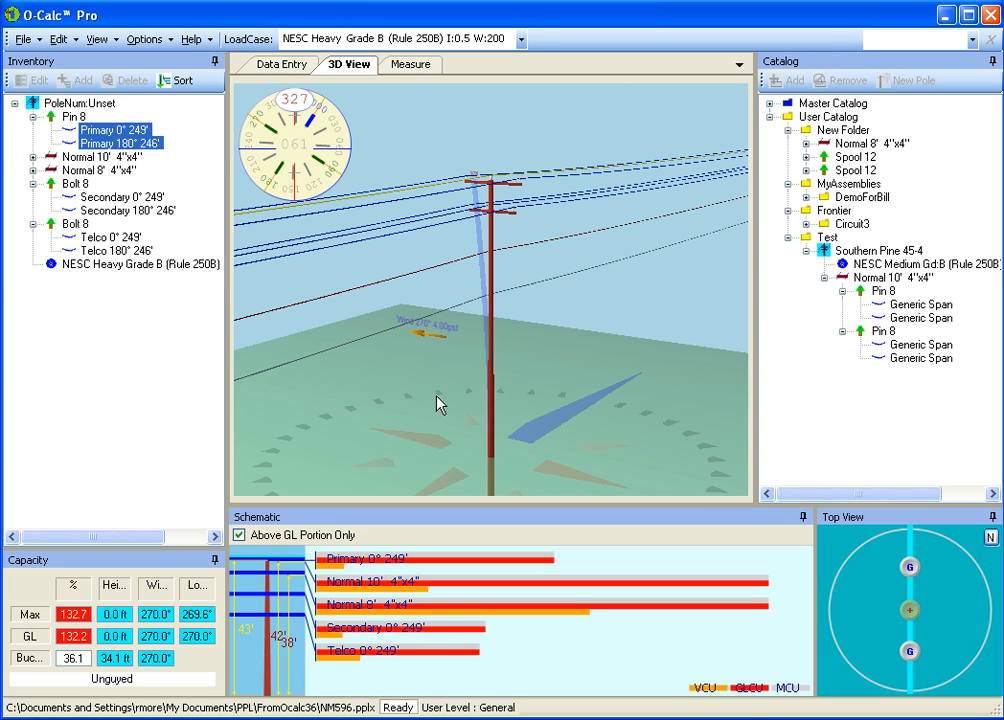
{"action": "left_click_drag", "start_coordinate": [428, 388], "coordinate": [430, 350]}
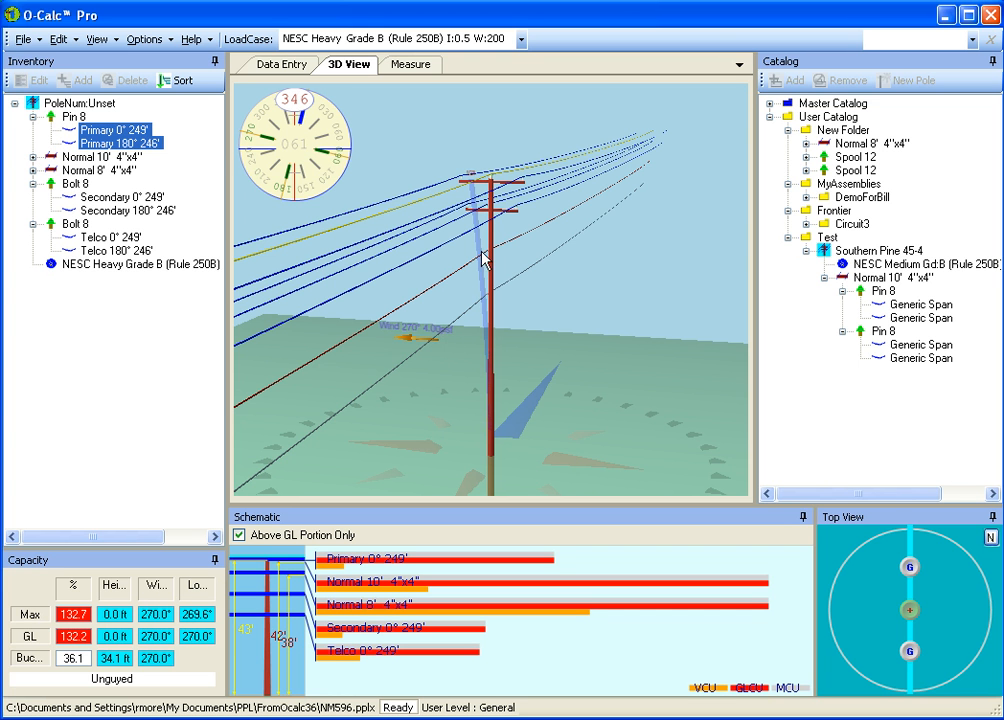
{"action": "scroll", "coordinate": [537, 275], "scroll_direction": "up", "scroll_amount": 3}
{"action": "left_click_drag", "start_coordinate": [537, 275], "coordinate": [527, 168]}
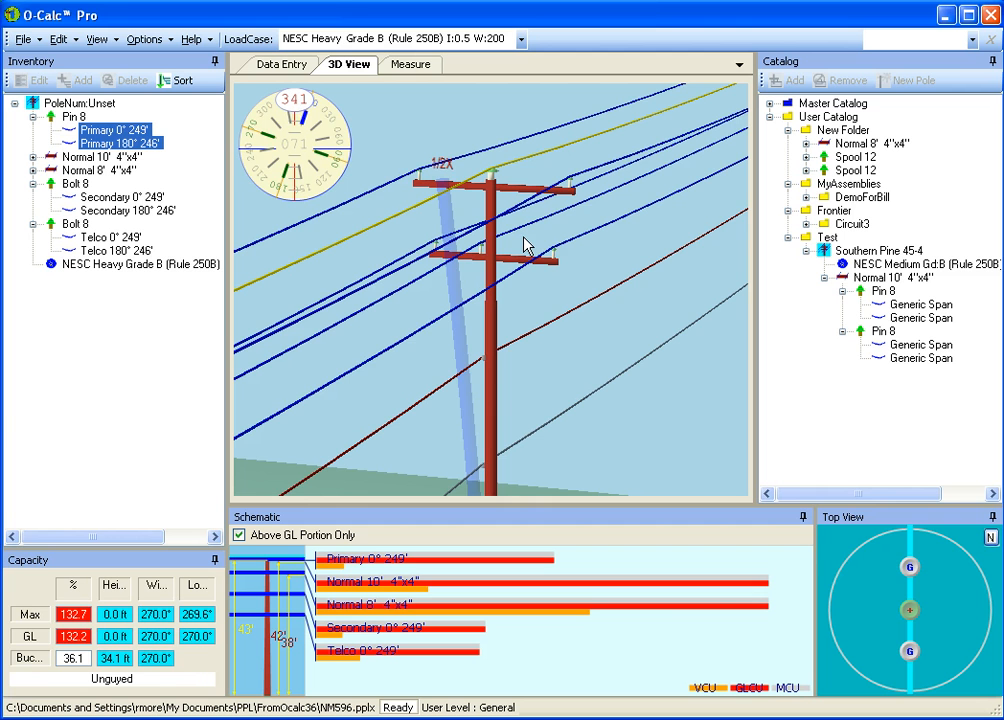
{"action": "mouse_move", "coordinate": [565, 293]}
{"action": "left_mouse_down"}
{"action": "mouse_move", "coordinate": [441, 298]}
{"action": "mouse_move", "coordinate": [572, 292]}
{"action": "left_mouse_up"}
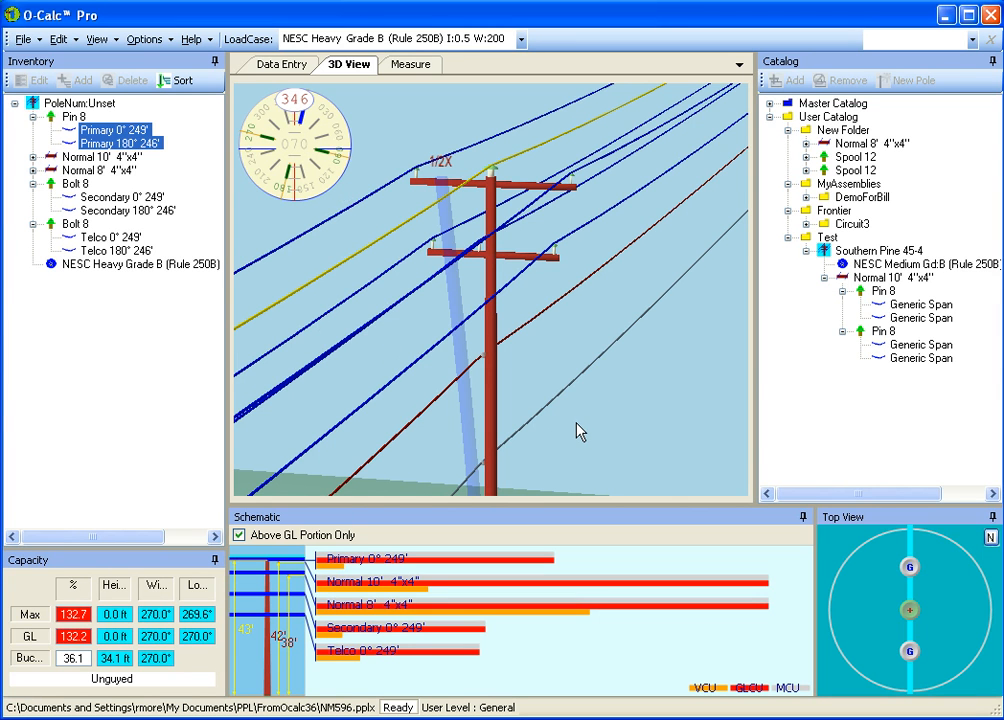
{"action": "left_click_drag", "start_coordinate": [578, 432], "coordinate": [537, 443]}
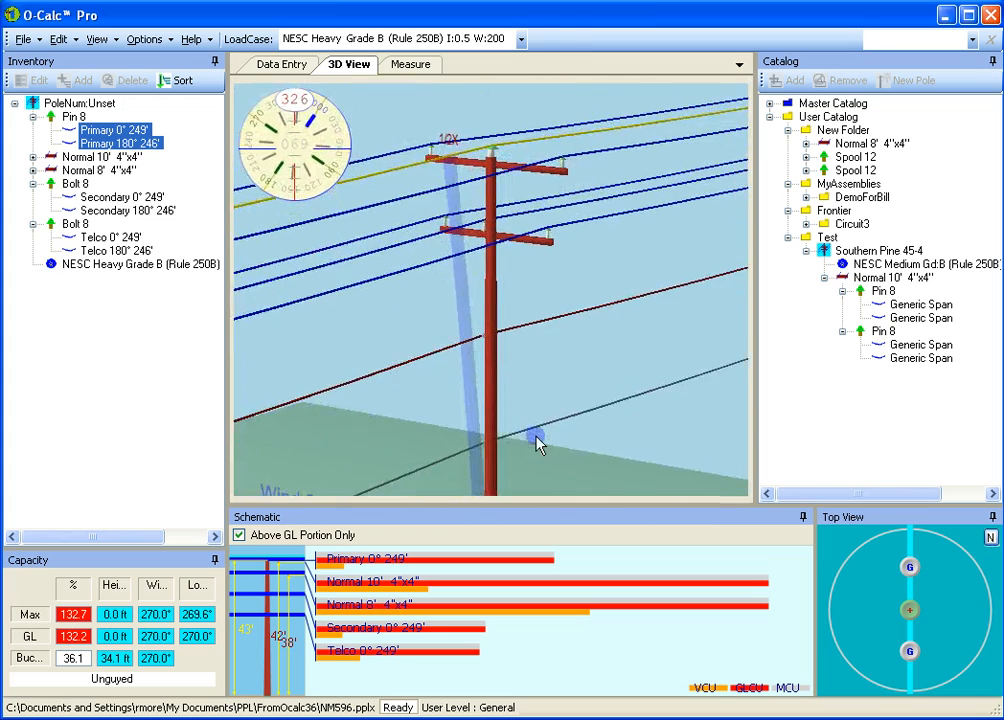
{"action": "left_click_drag", "start_coordinate": [519, 398], "coordinate": [498, 402]}
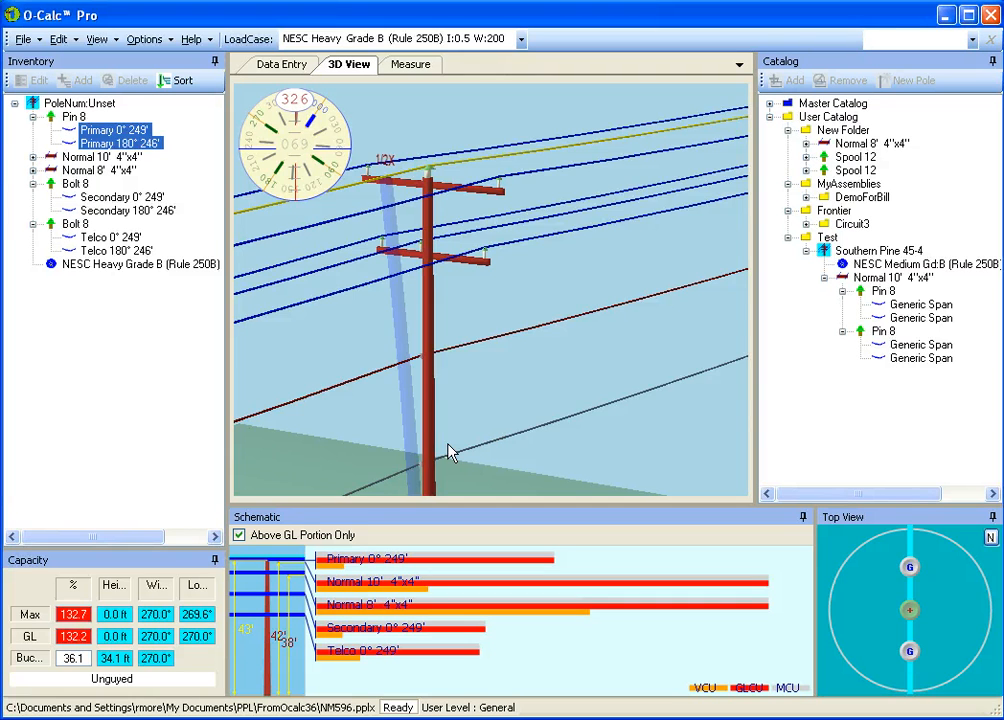
{"action": "left_click_drag", "start_coordinate": [450, 453], "coordinate": [455, 533]}
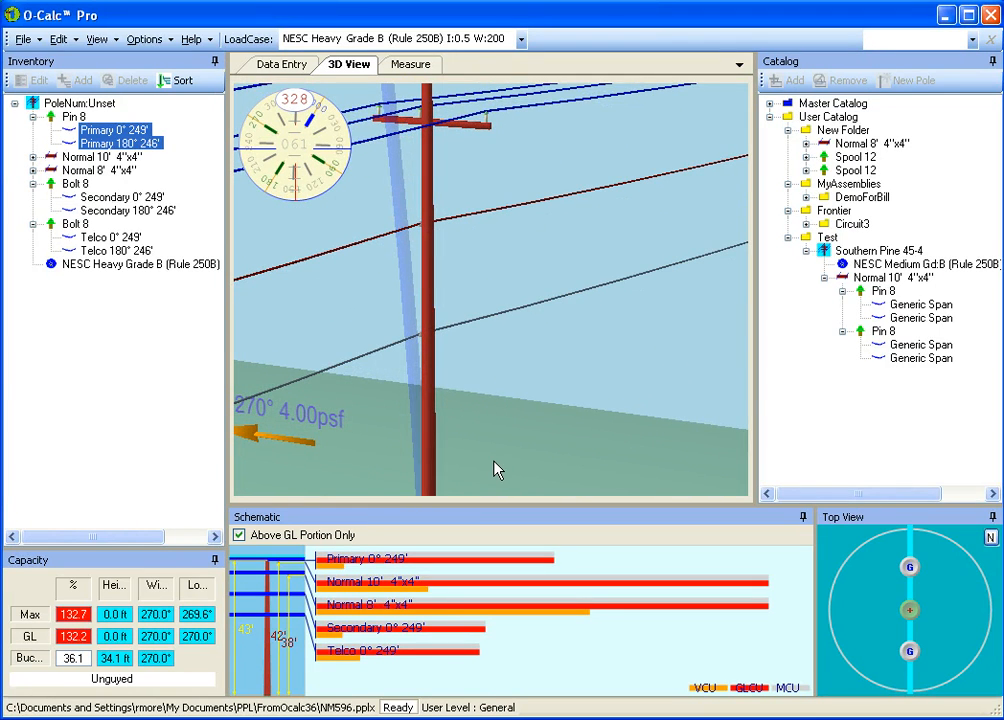
{"action": "left_click_drag", "start_coordinate": [497, 470], "coordinate": [485, 525]}
{"action": "left_click_drag", "start_coordinate": [510, 337], "coordinate": [507, 385]}
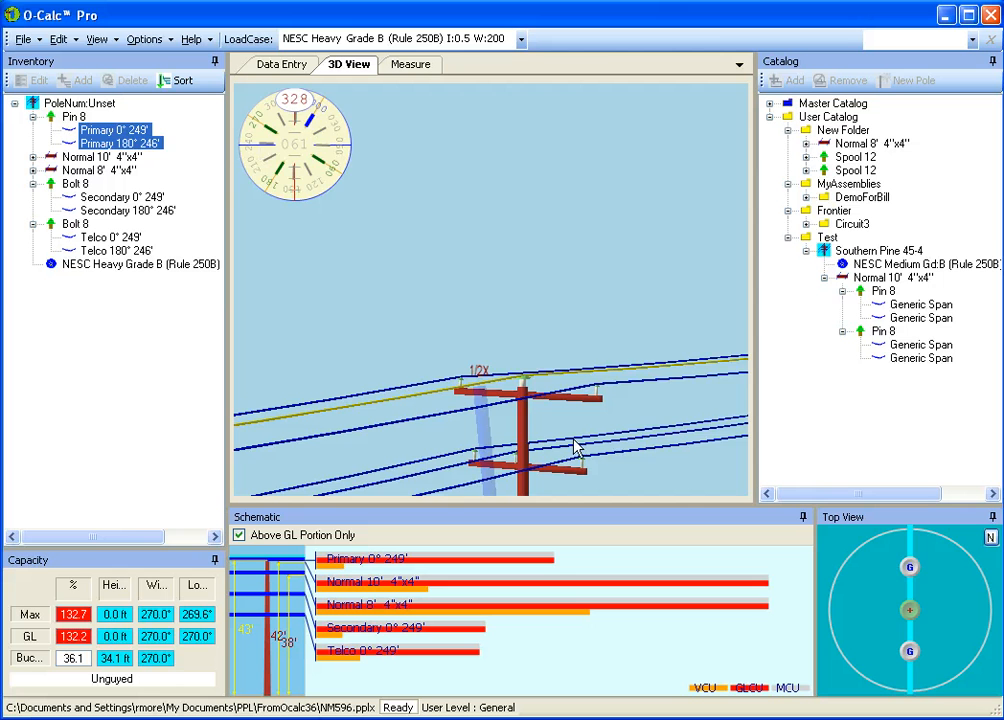
{"action": "left_click_drag", "start_coordinate": [575, 444], "coordinate": [585, 400]}
- Reset the 3D view to its default camera and orbit slightly around the pole
{"action": "left_click", "coordinate": [97, 39]}
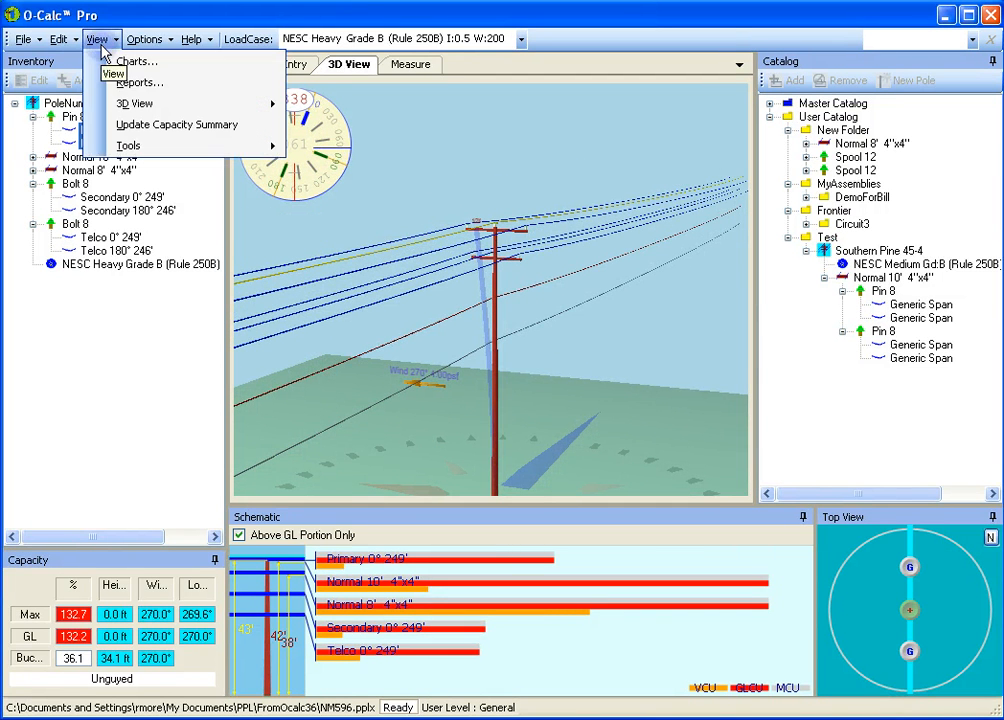
{"action": "mouse_move", "coordinate": [139, 102]}
{"action": "left_click", "coordinate": [380, 105]}
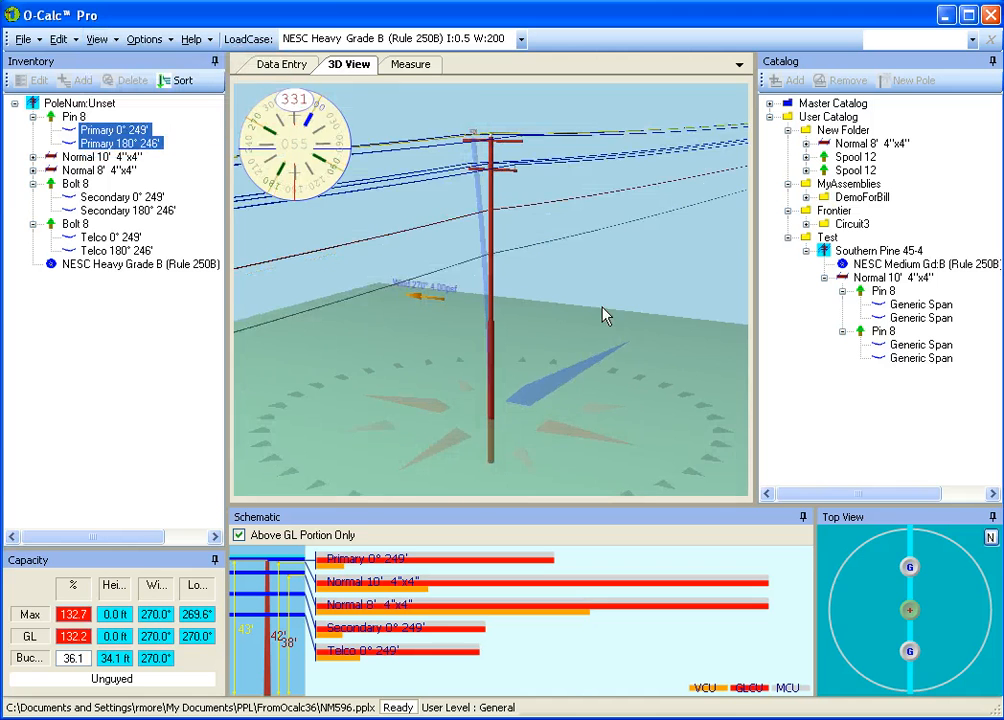
{"action": "left_click_drag", "start_coordinate": [603, 316], "coordinate": [614, 342]}
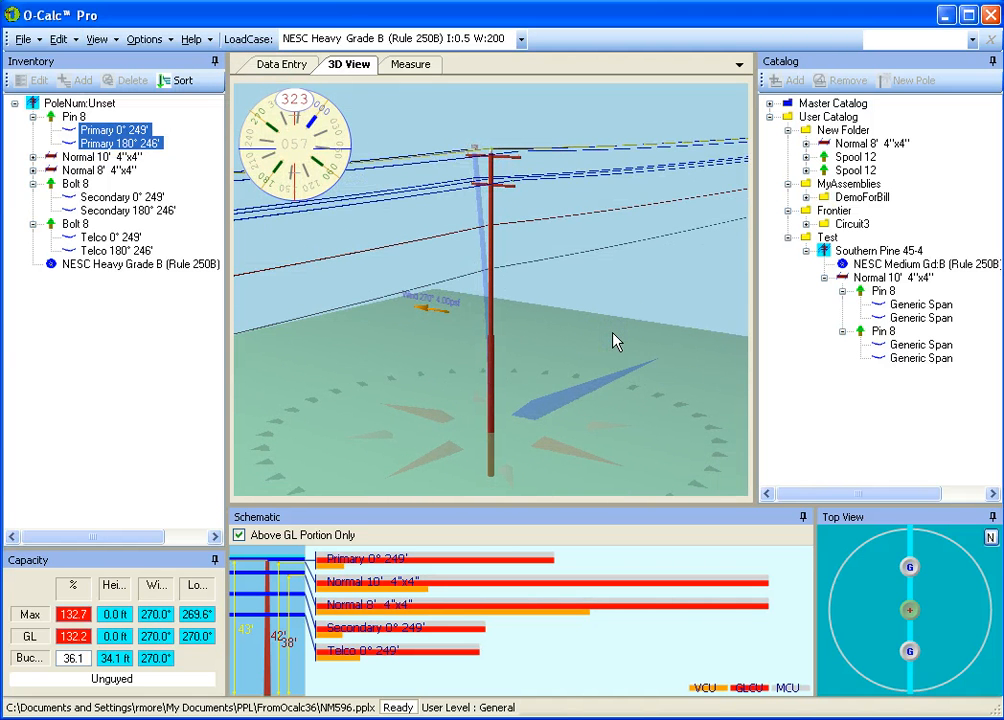
- Look at the pole photo in the measuring workspace, return to the 3D model and bring the catalog into focus
{"action": "left_click", "coordinate": [412, 66]}
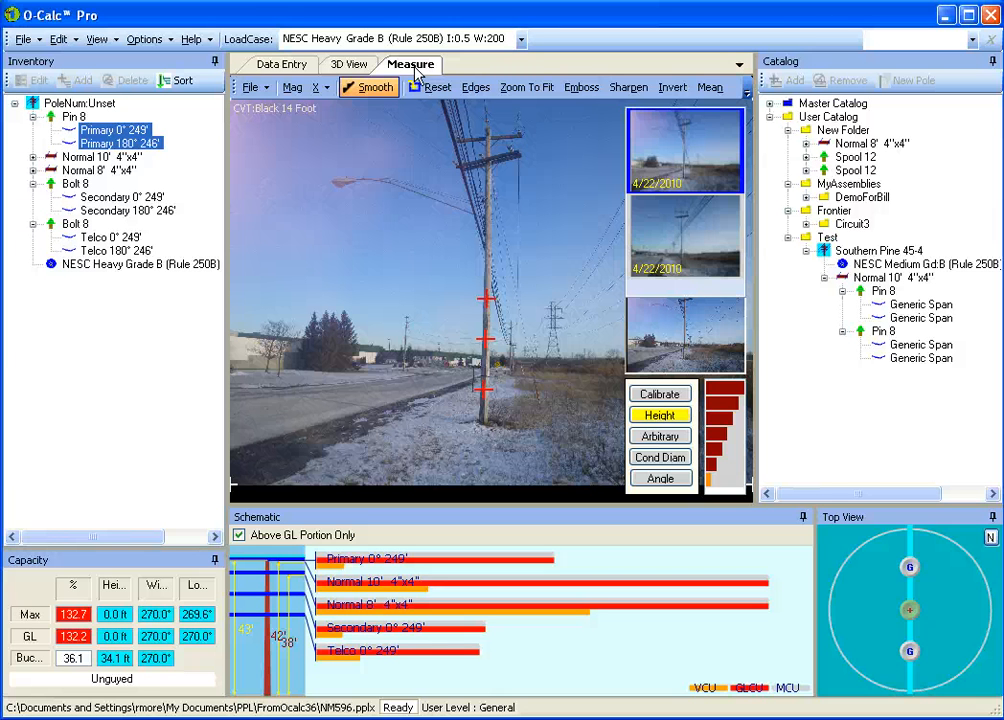
{"action": "left_click", "coordinate": [349, 64]}
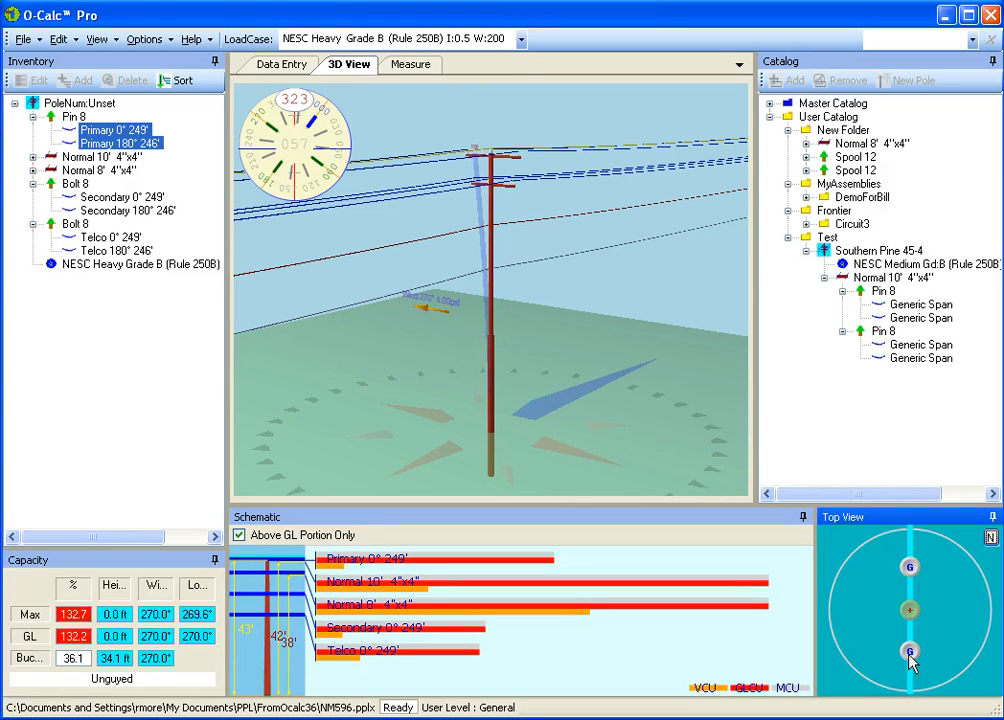
{"action": "left_click", "coordinate": [857, 64]}
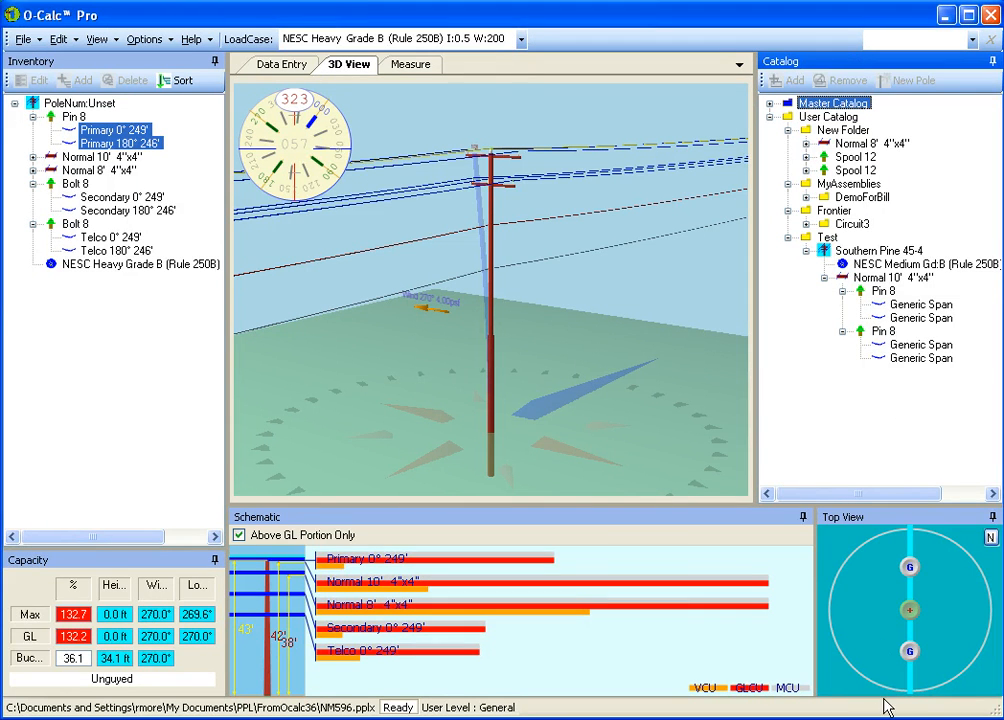
- Set the pole's line of lead main angle to 45 degrees and inspect the rotated pole in 3D
{"action": "left_click", "coordinate": [900, 516]}
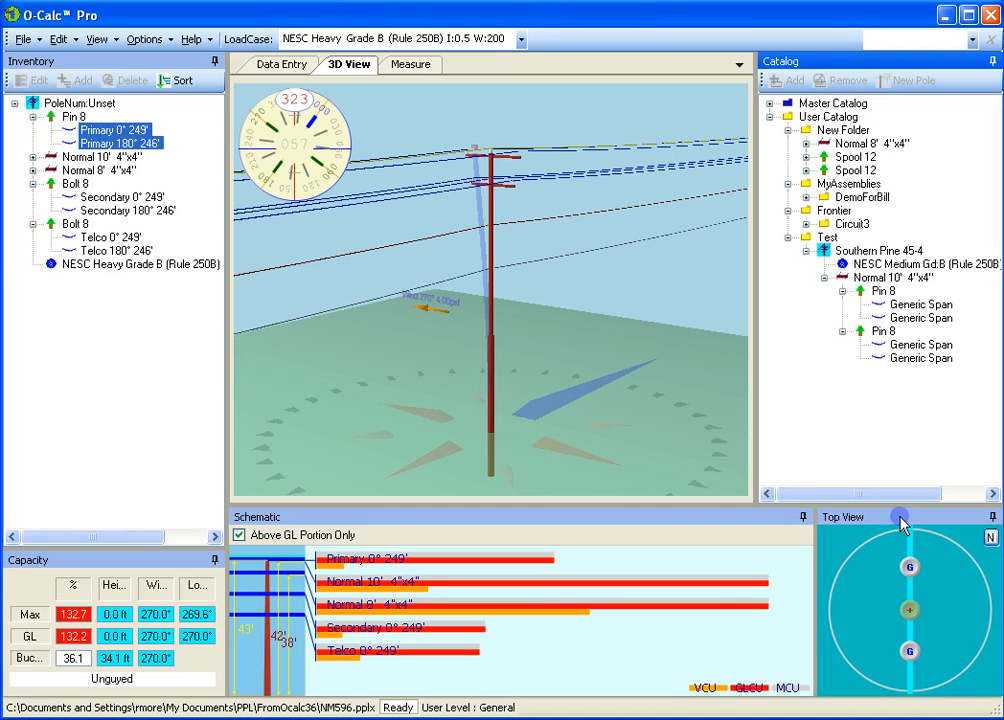
{"action": "double_click", "coordinate": [911, 613]}
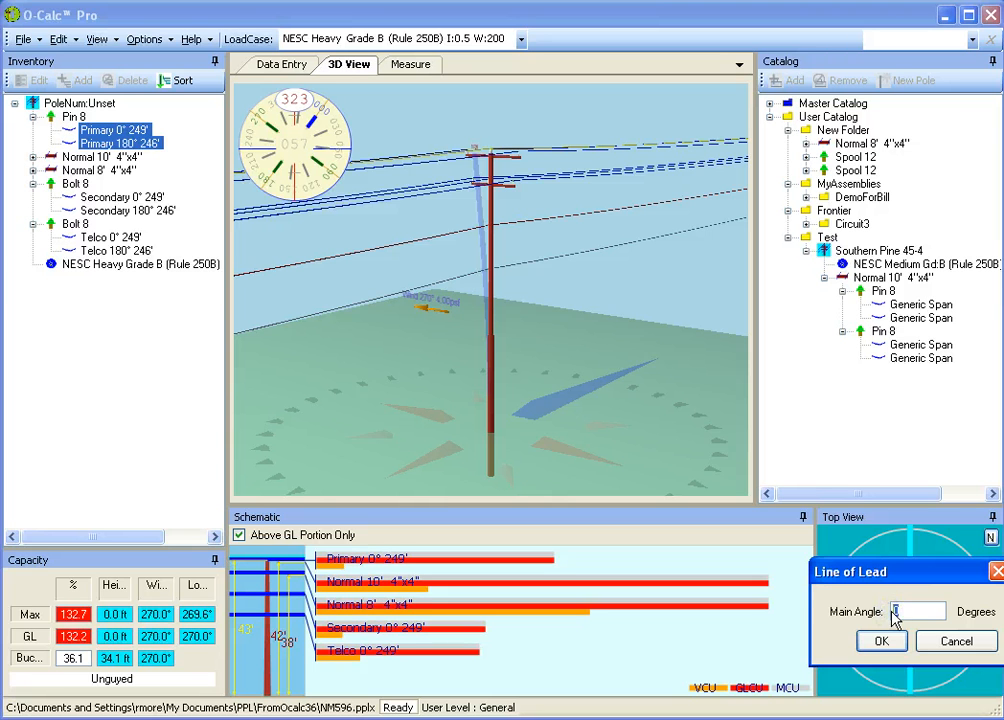
{"action": "type", "text": "45"}
{"action": "key", "text": "Return"}
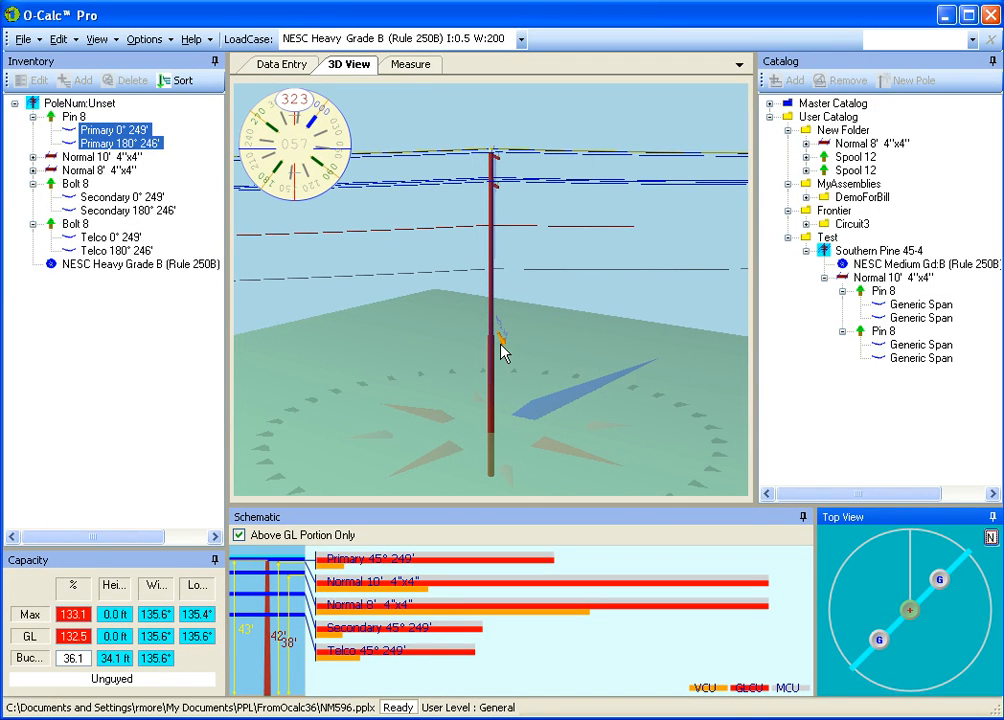
{"action": "left_click_drag", "start_coordinate": [553, 403], "coordinate": [640, 352]}
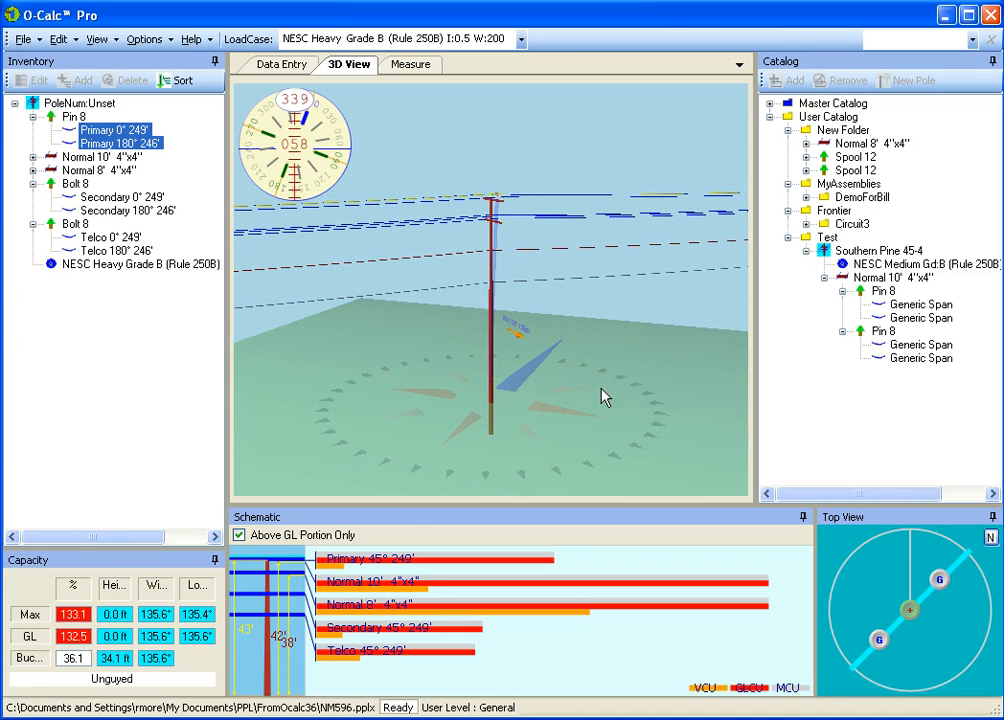
{"action": "left_click_drag", "start_coordinate": [505, 402], "coordinate": [527, 405]}
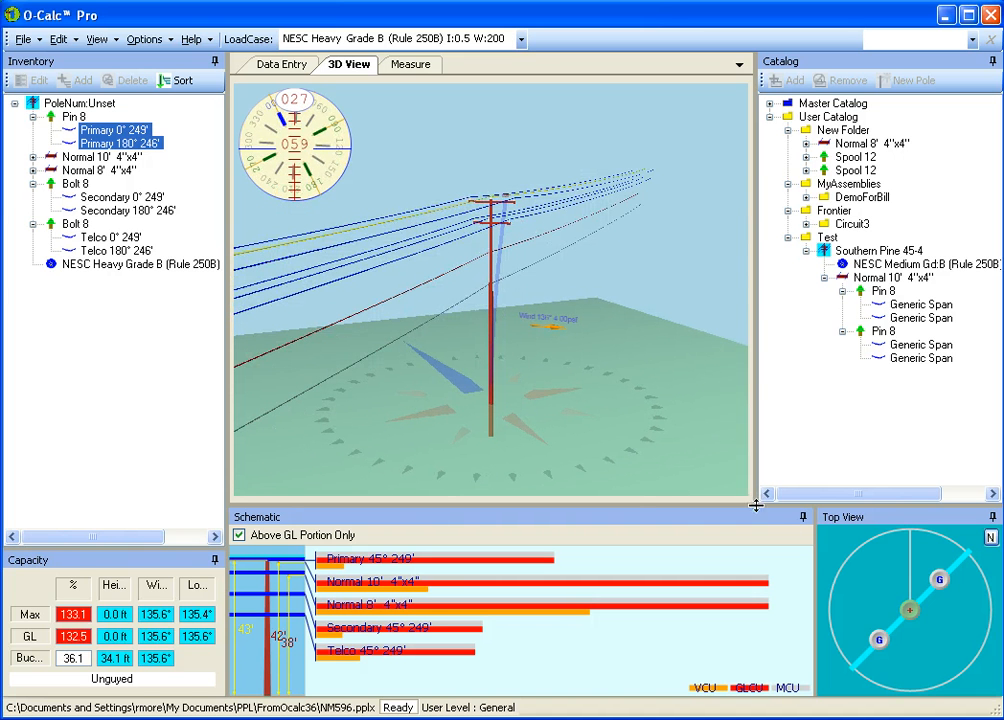
- Set the span length of the northeast ganged spans to 220 feet
{"action": "double_click", "coordinate": [940, 582]}
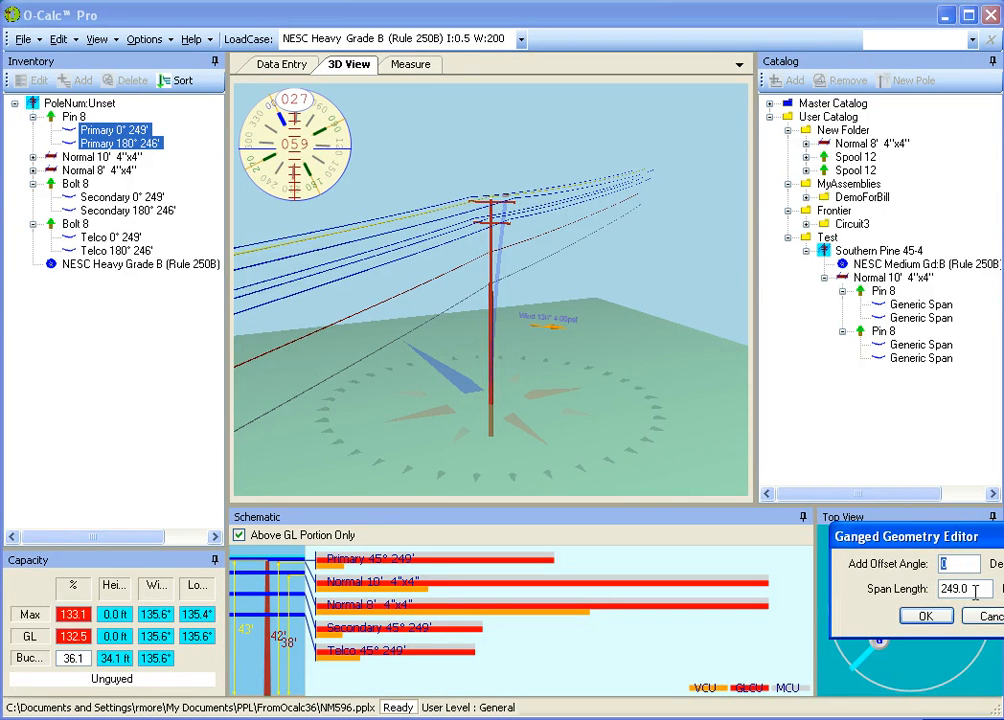
{"action": "left_click_drag", "start_coordinate": [976, 591], "coordinate": [926, 592]}
{"action": "type", "text": "220"}
{"action": "left_click", "coordinate": [930, 618]}
- Set the span length of the southwest ganged spans to 236 feet
{"action": "double_click", "coordinate": [877, 640]}
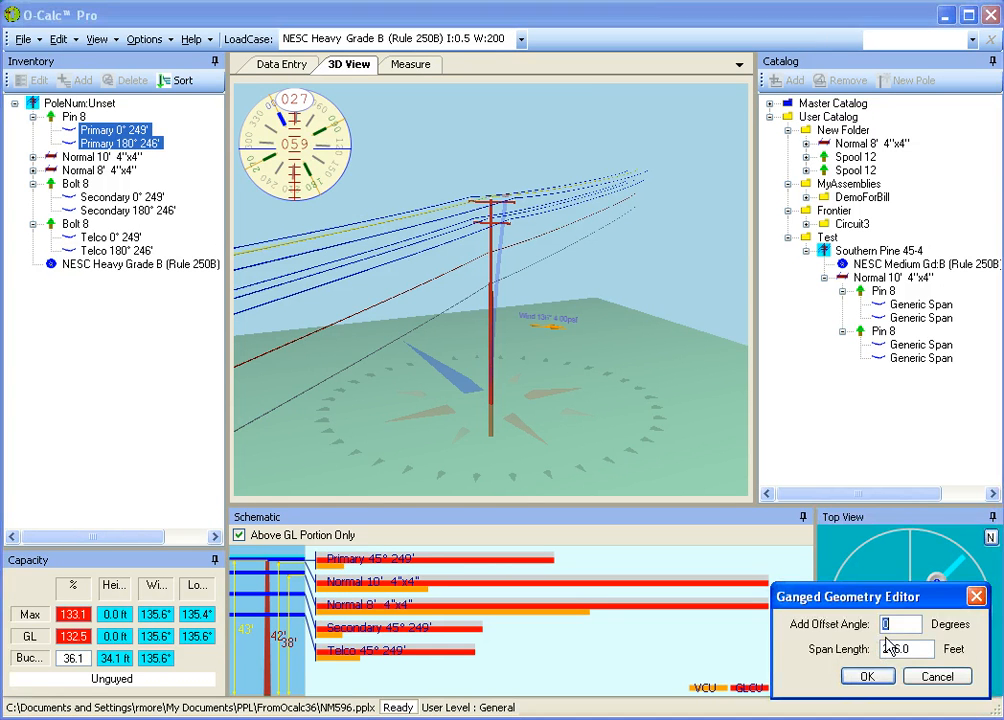
{"action": "left_click_drag", "start_coordinate": [903, 645], "coordinate": [868, 648]}
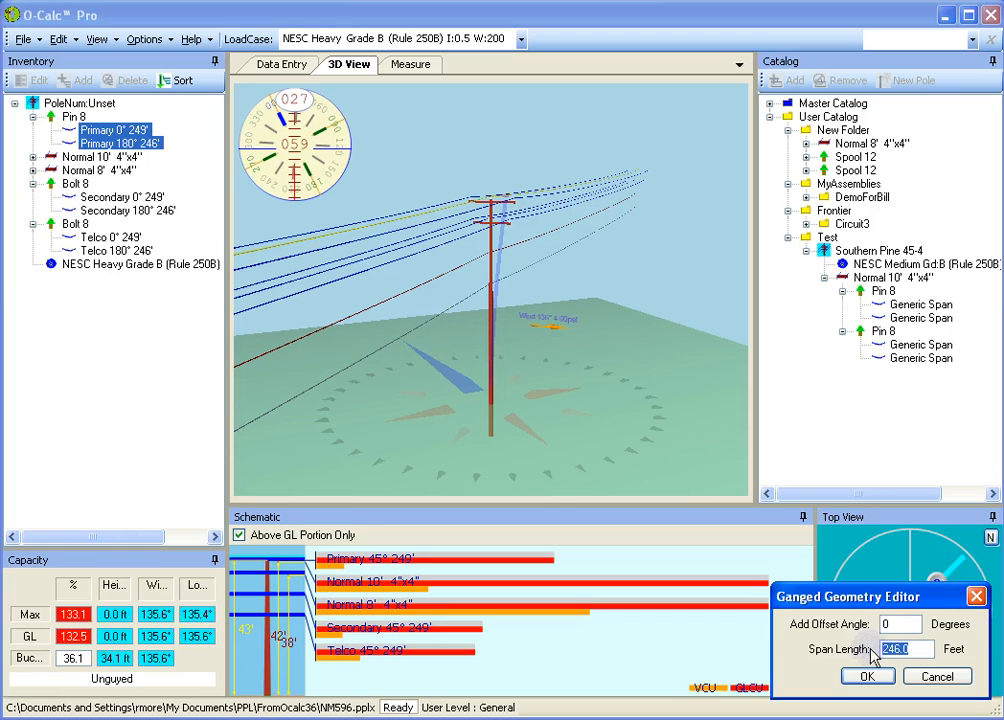
{"action": "type", "text": "236"}
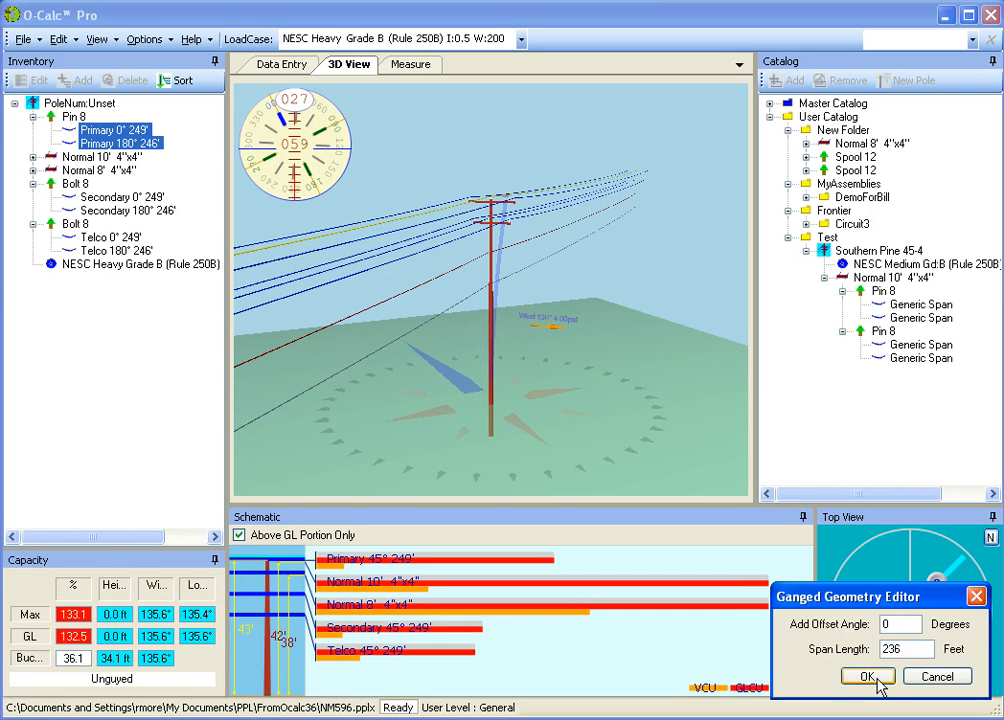
{"action": "left_click", "coordinate": [865, 677]}
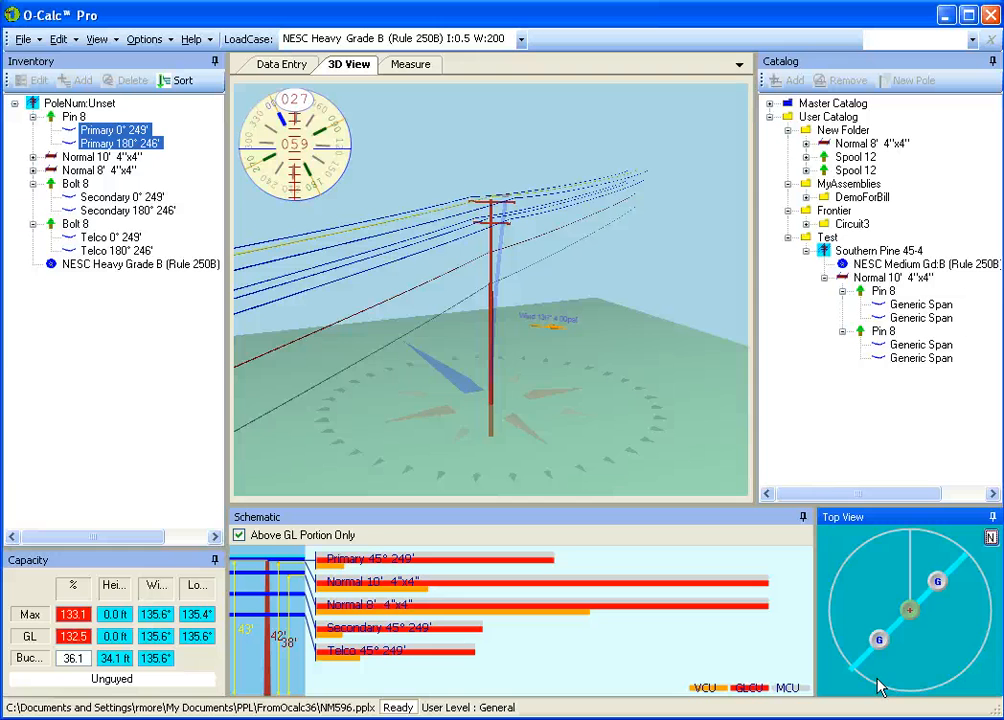
- Create a new pole using the Southern Pine 45-4 from the user catalog's Test folder as template, without saving the current pole
{"action": "left_click", "coordinate": [71, 103]}
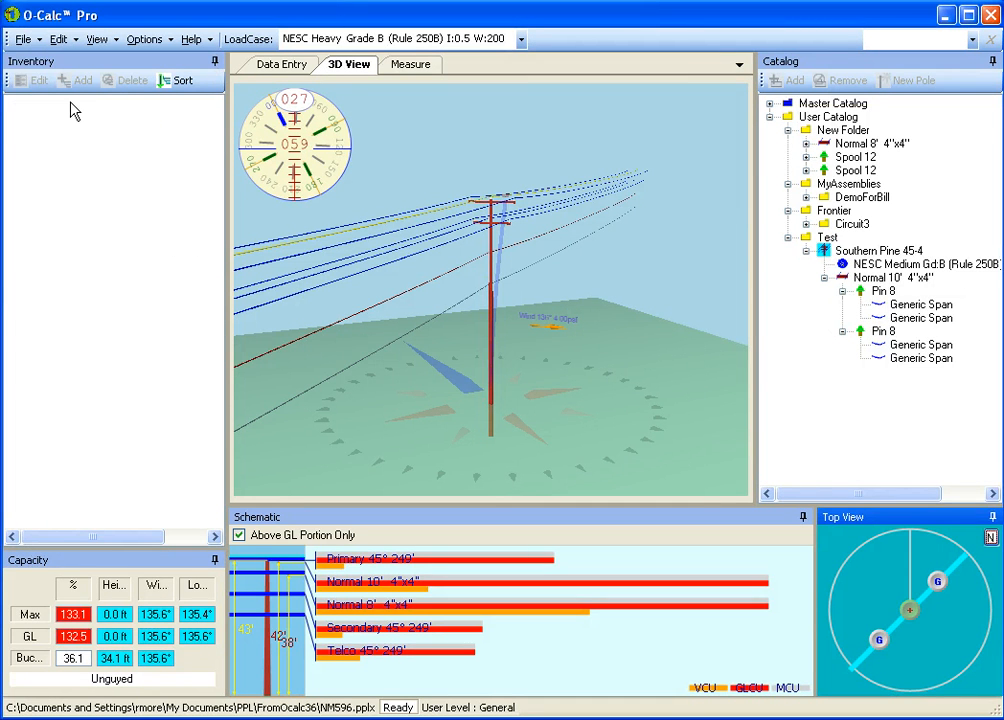
{"action": "left_click", "coordinate": [829, 251]}
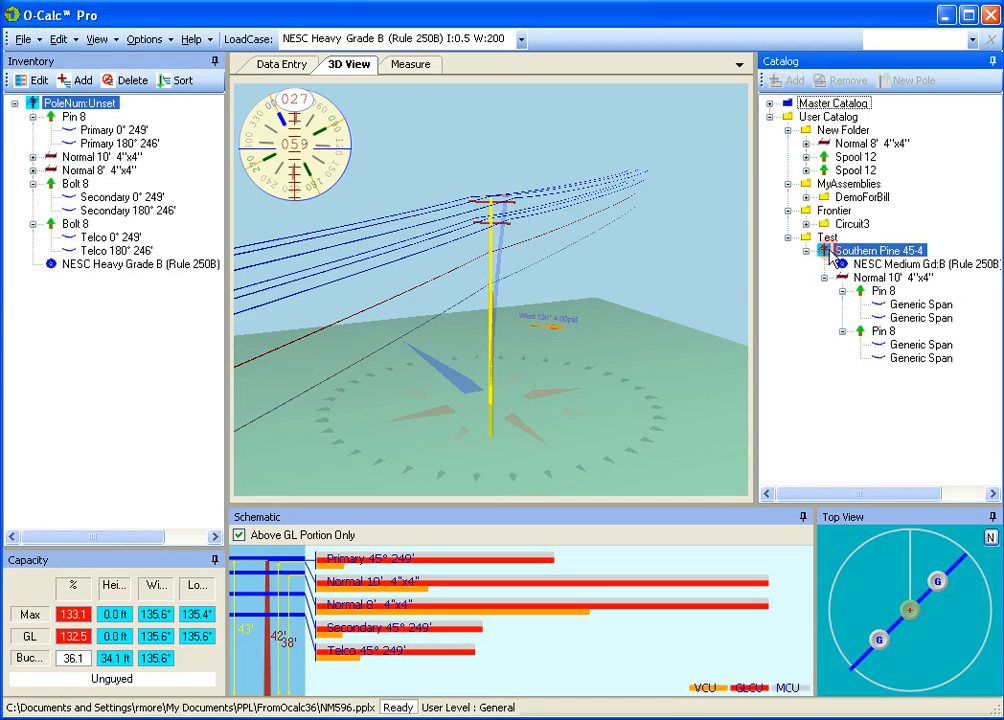
{"action": "right_click", "coordinate": [830, 252]}
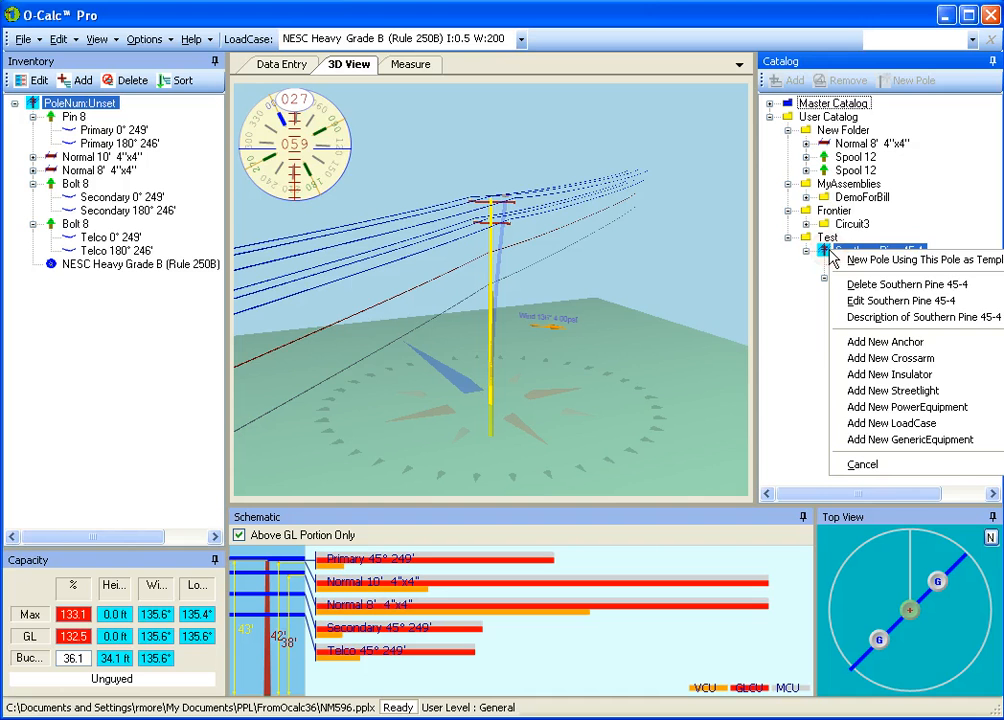
{"action": "left_click", "coordinate": [944, 262]}
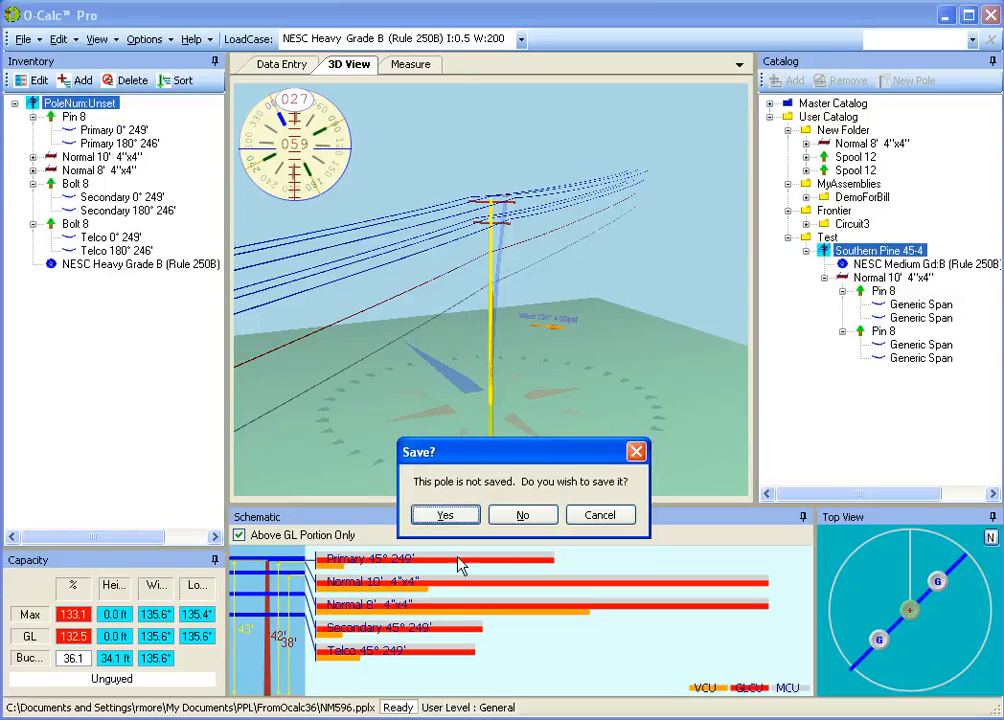
{"action": "left_click", "coordinate": [524, 515]}
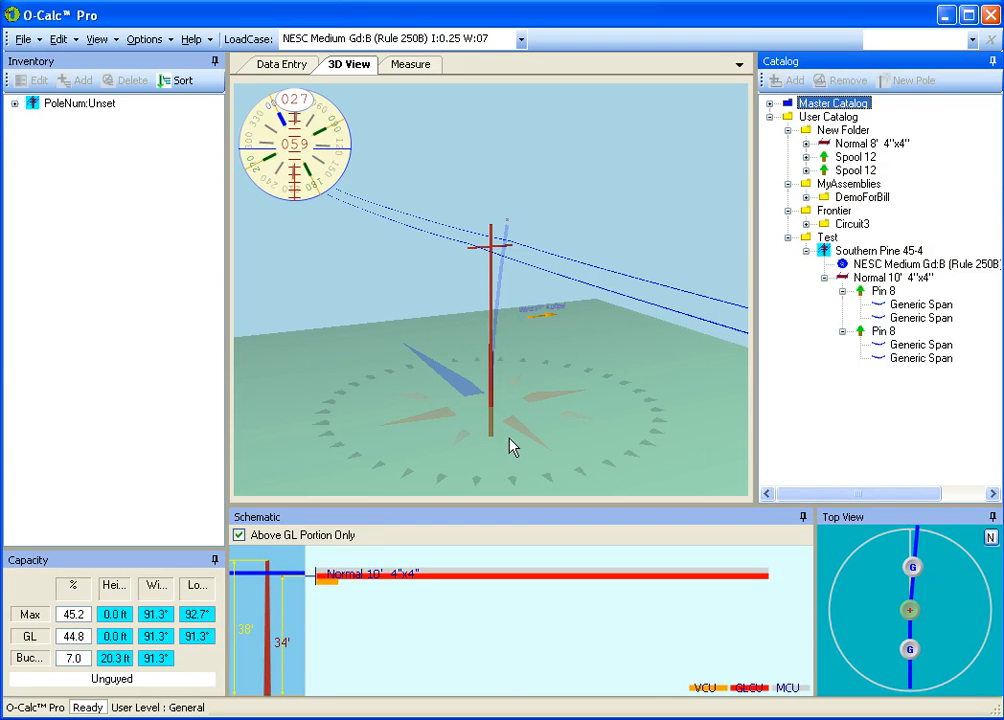
- Expand the new pole's inventory through the 10' crossarm down to the first pin insulator's spans
{"action": "left_click", "coordinate": [14, 103]}
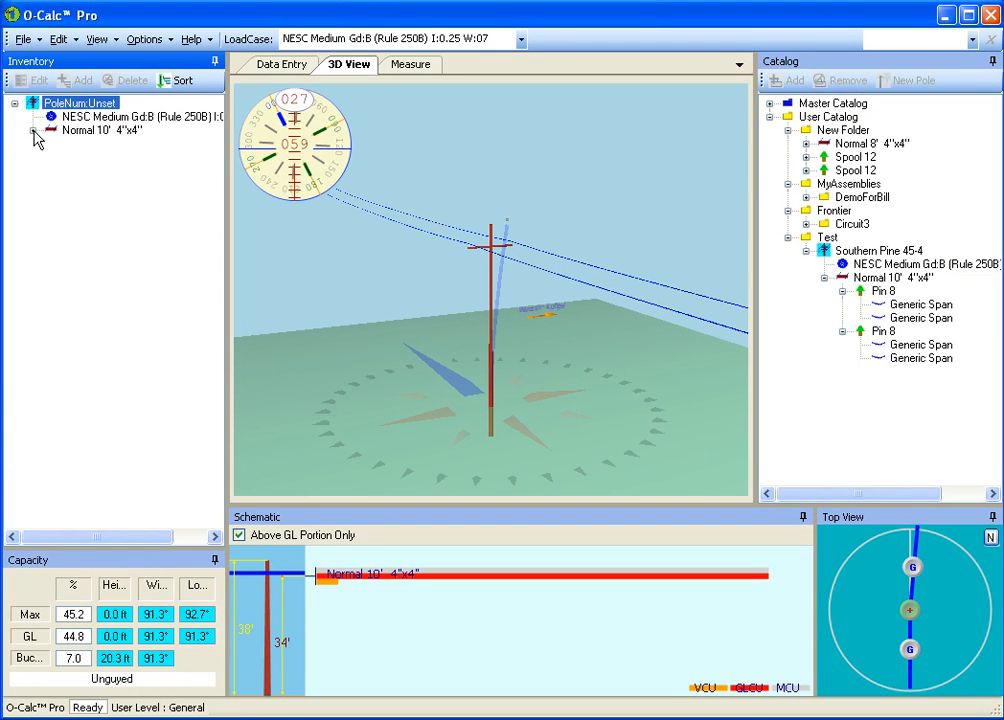
{"action": "left_click", "coordinate": [33, 131]}
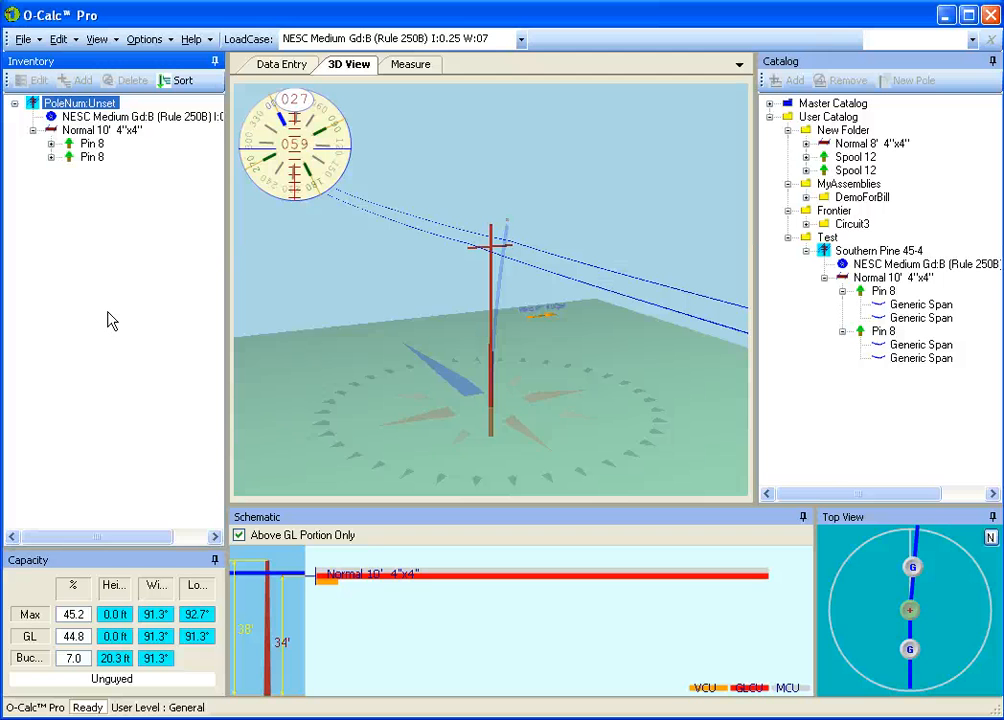
{"action": "left_click", "coordinate": [51, 143]}
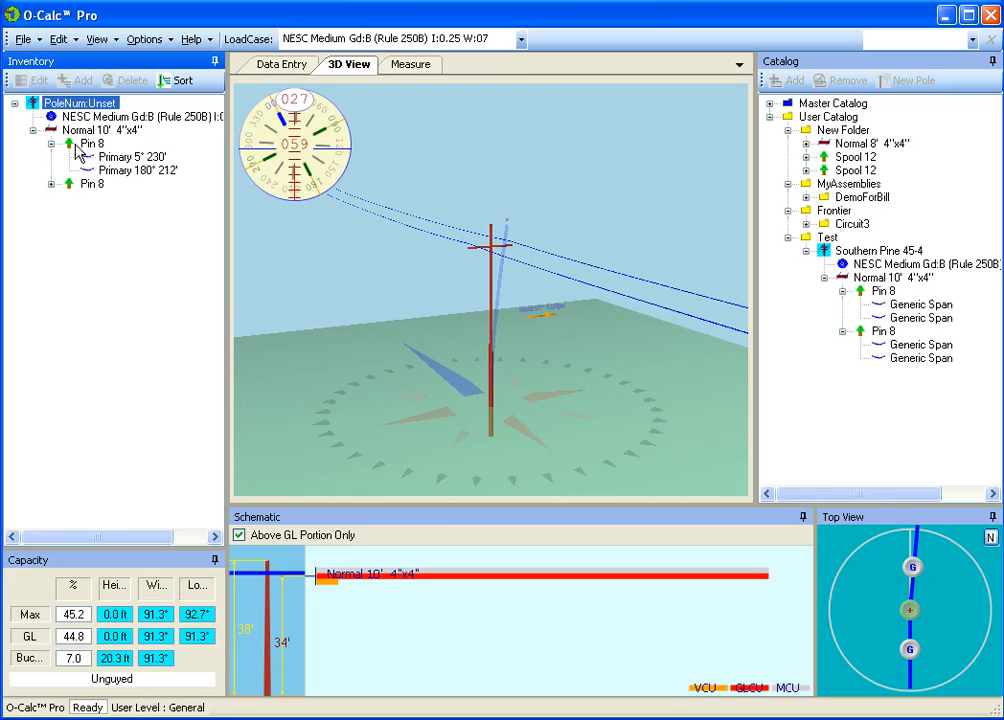
- Copy the crossarm's first Pin 8 insulator with its primary spans onto the pole itself and undo that copy
{"action": "left_click", "coordinate": [82, 144]}
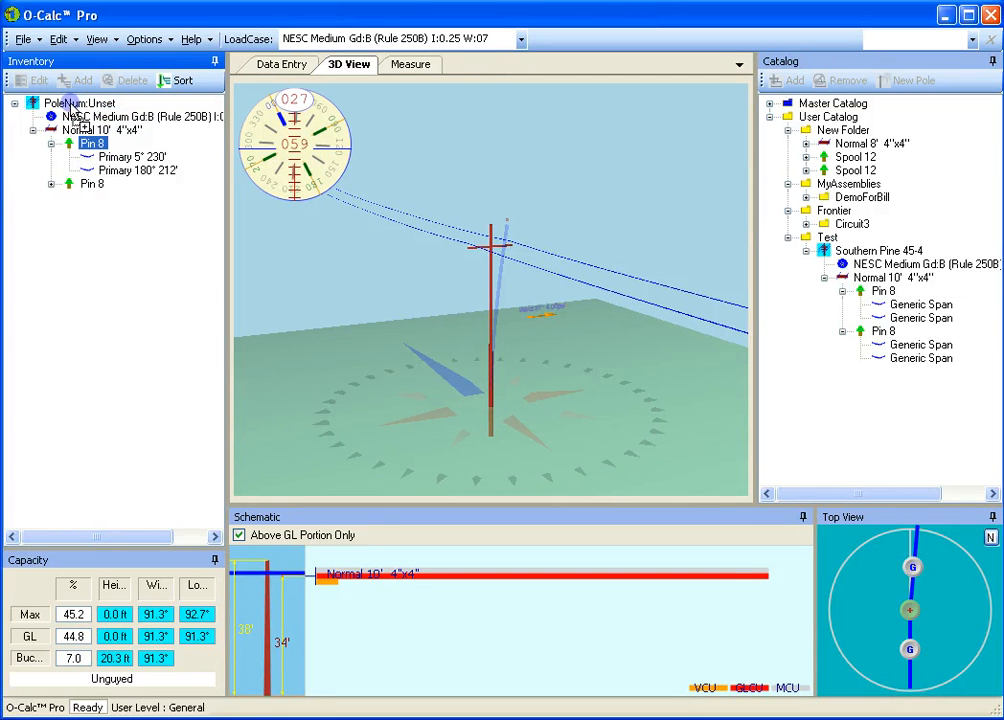
{"action": "left_click_drag", "start_coordinate": [71, 106], "coordinate": [72, 108]}
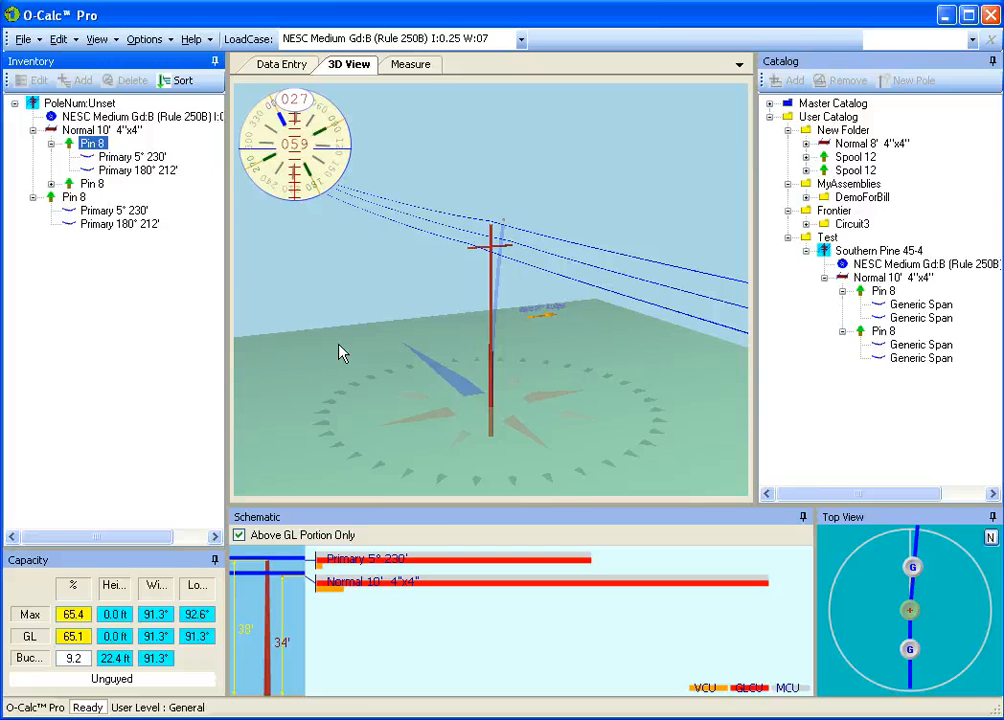
{"action": "left_click", "coordinate": [60, 39]}
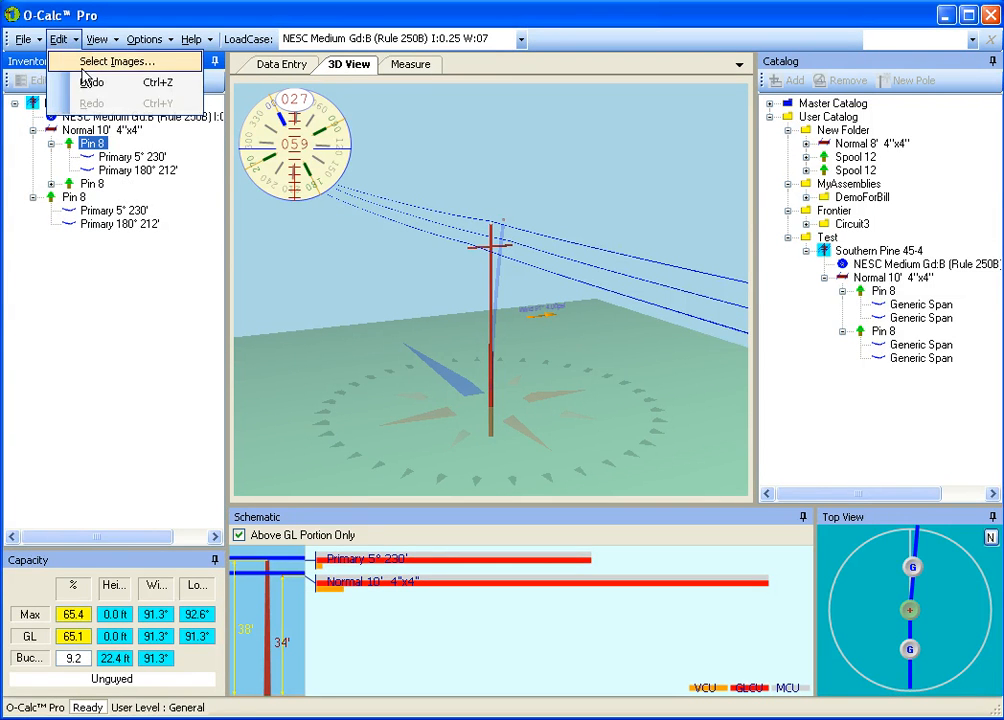
{"action": "left_click", "coordinate": [86, 83]}
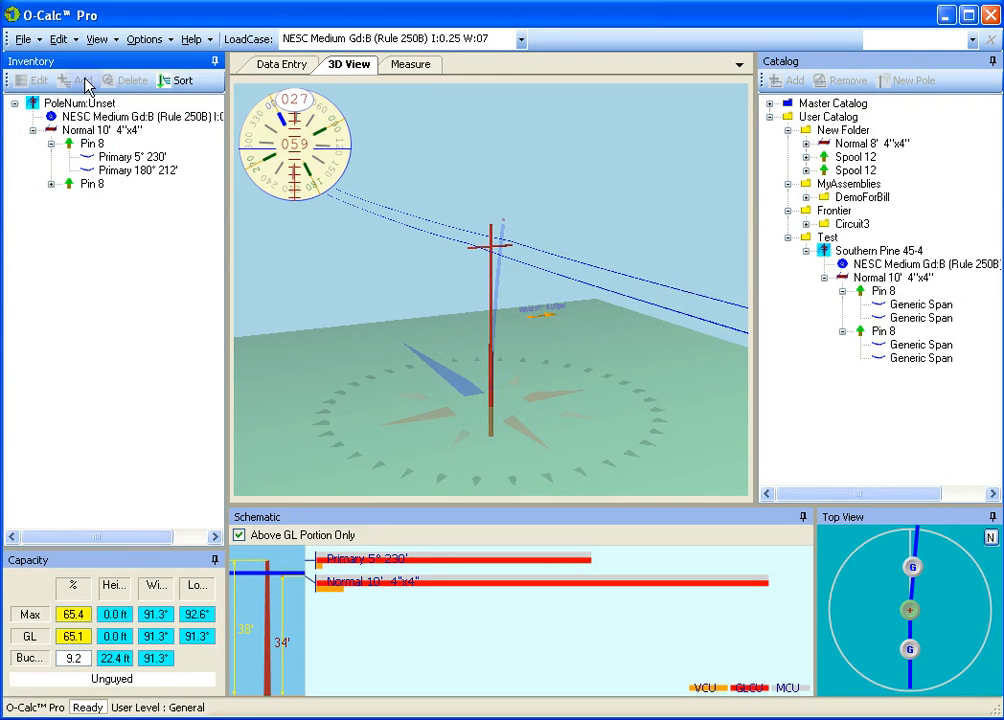
- Copy the crossarm's first Pin 8 insulator with its spans directly onto the pole and sort the inventory
{"action": "left_click", "coordinate": [85, 146]}
{"action": "left_click_drag", "start_coordinate": [85, 146], "coordinate": [62, 105]}
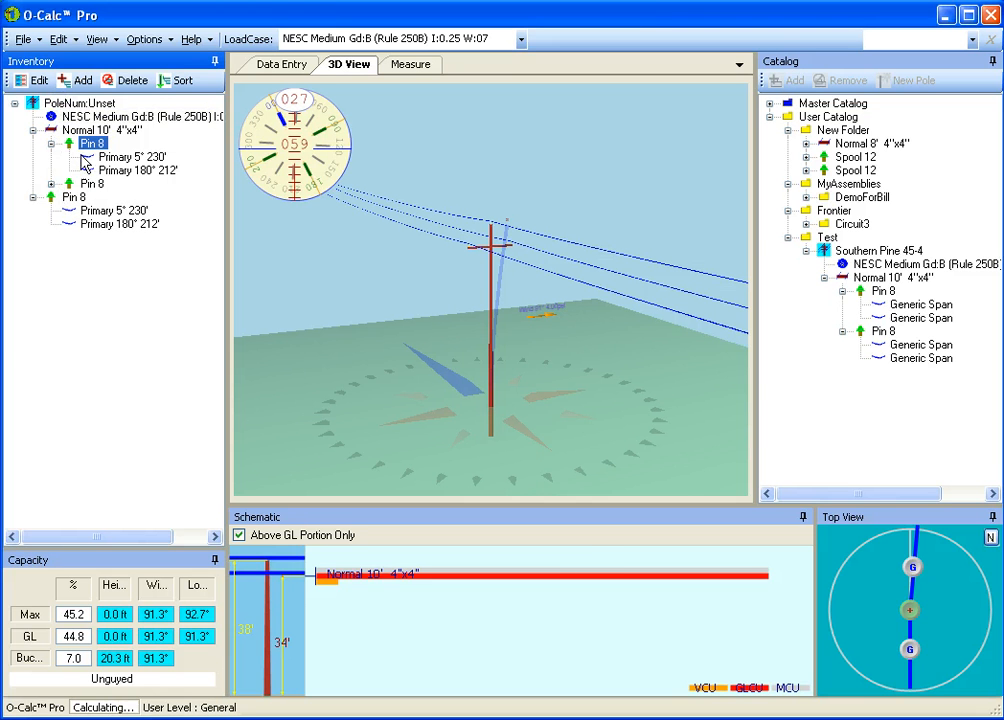
{"action": "left_click", "coordinate": [168, 80]}
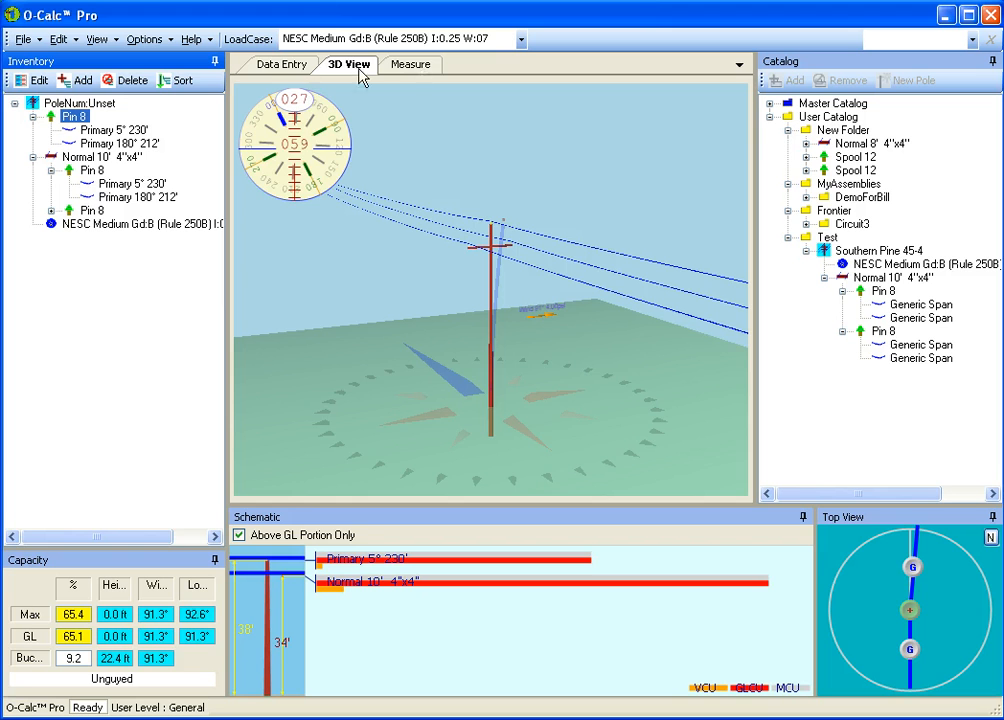
- Change the type of the pole-mounted insulator to Spool in its data entry form
{"action": "left_click", "coordinate": [258, 63]}
{"action": "left_click", "coordinate": [503, 121]}
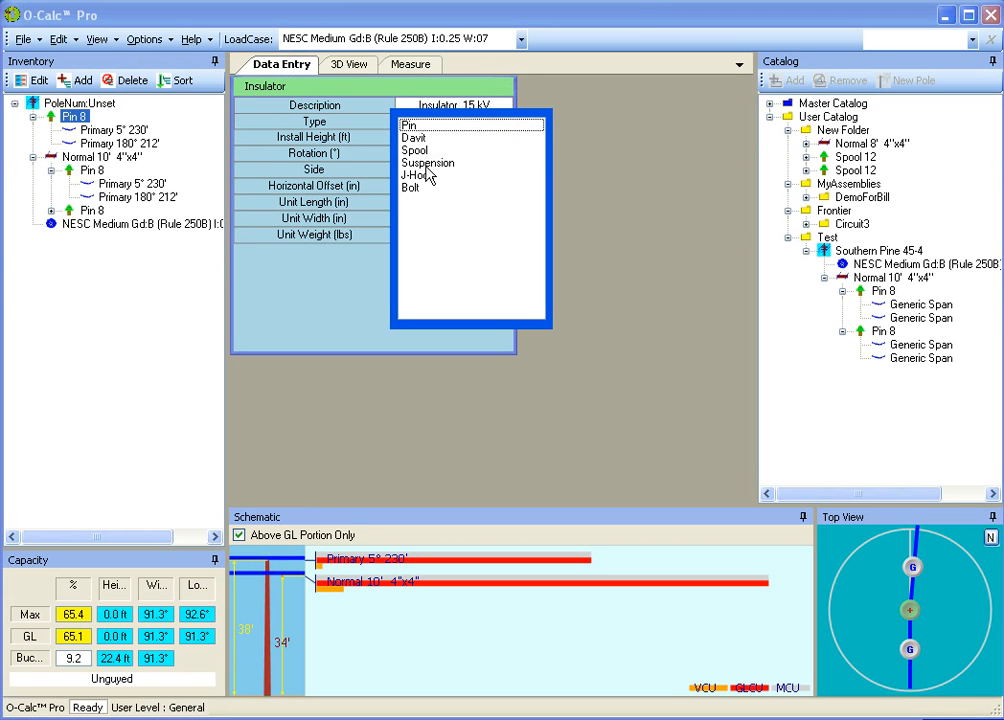
{"action": "left_click", "coordinate": [415, 150]}
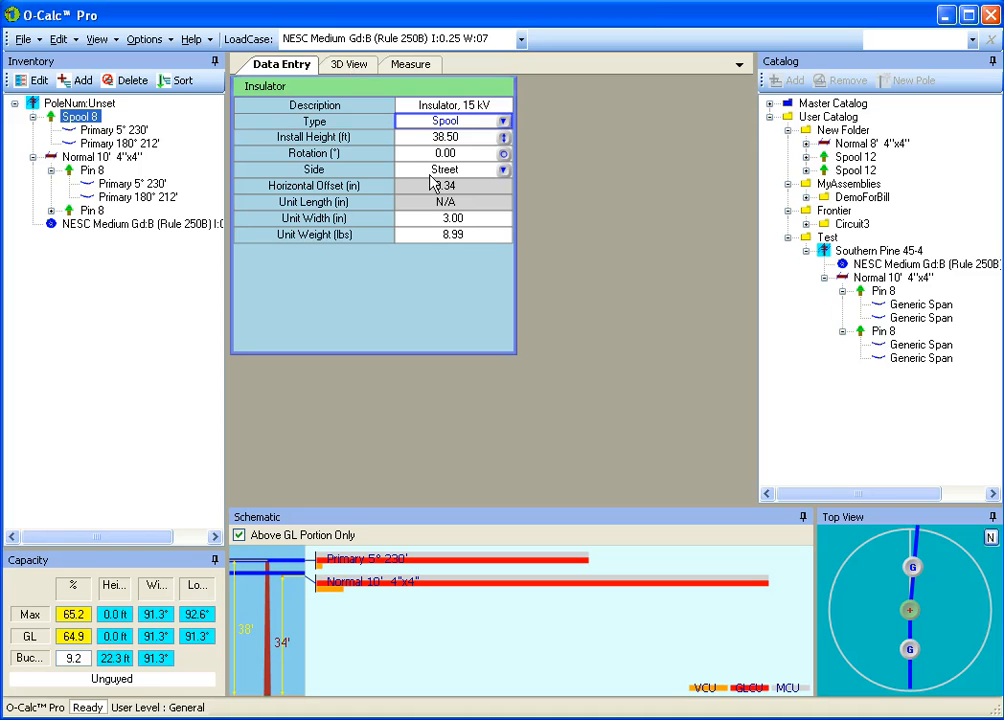
- Move the spool insulator down the pole in the 3D model, below the crossarm, to an install height of about 29 ft
{"action": "left_click", "coordinate": [362, 67]}
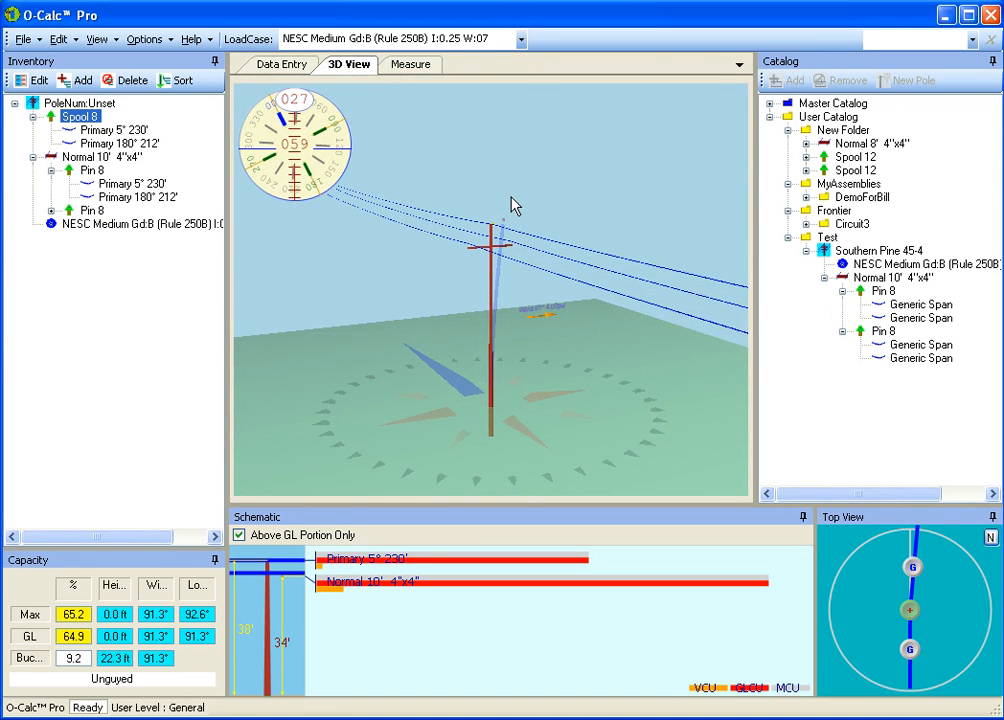
{"action": "scroll", "coordinate": [511, 205], "scroll_direction": "up", "scroll_amount": 3}
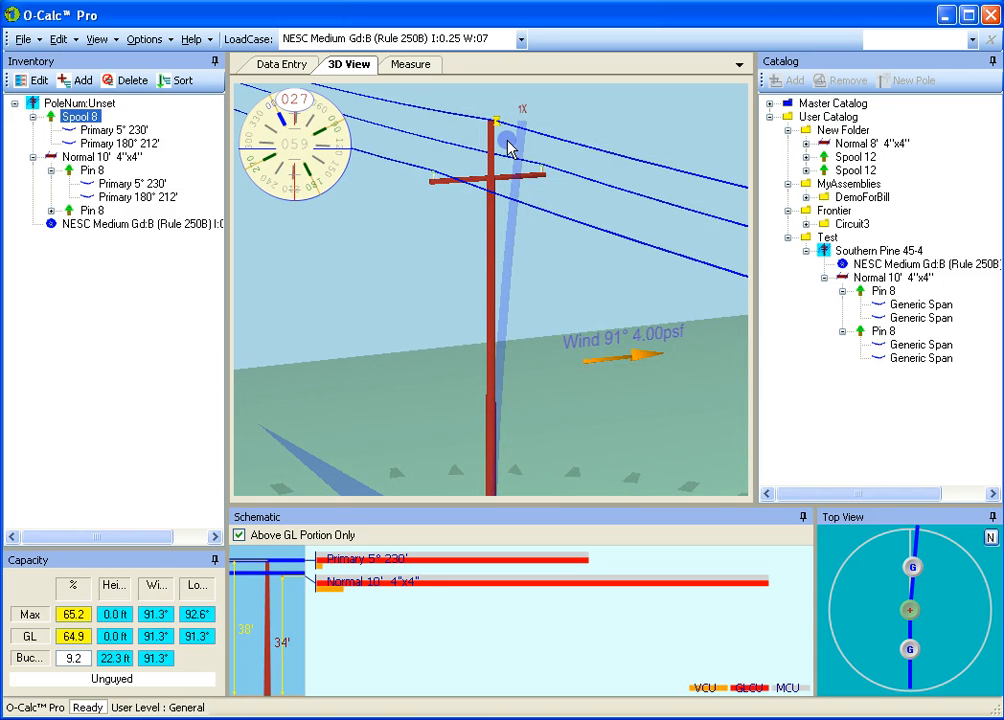
{"action": "scroll", "coordinate": [509, 147], "scroll_direction": "up", "scroll_amount": 4}
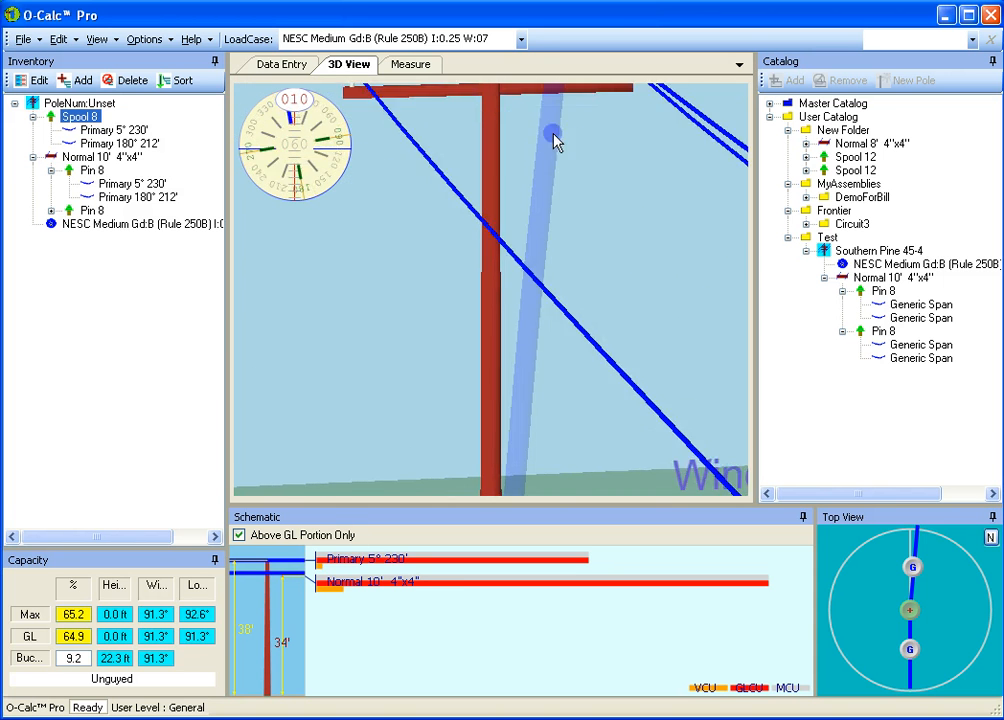
{"action": "left_click_drag", "start_coordinate": [553, 133], "coordinate": [481, 54]}
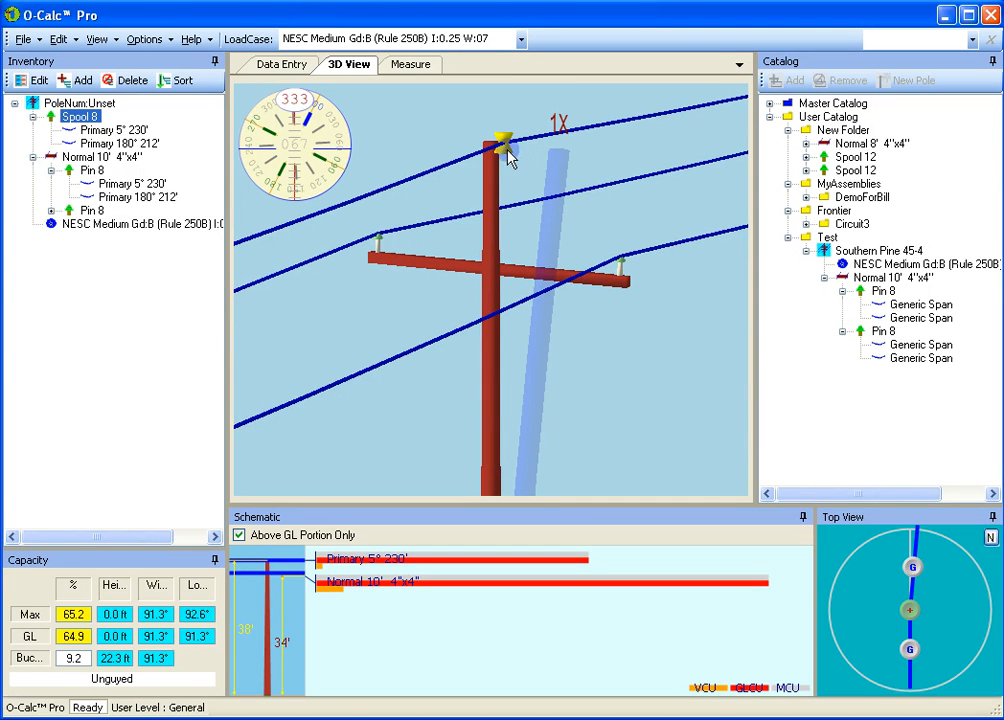
{"action": "left_click_drag", "start_coordinate": [506, 148], "coordinate": [697, 433]}
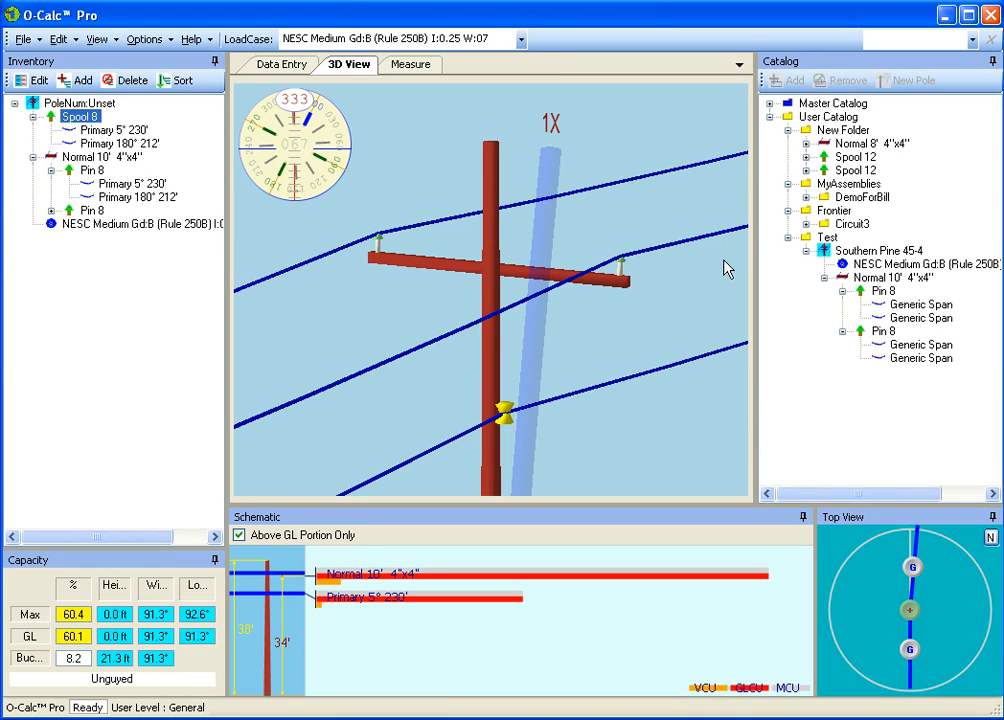
- Auto-hide the Schematic and Top View panes and dock Data Entry as a separate pane below the 3D view
{"action": "left_click", "coordinate": [287, 68]}
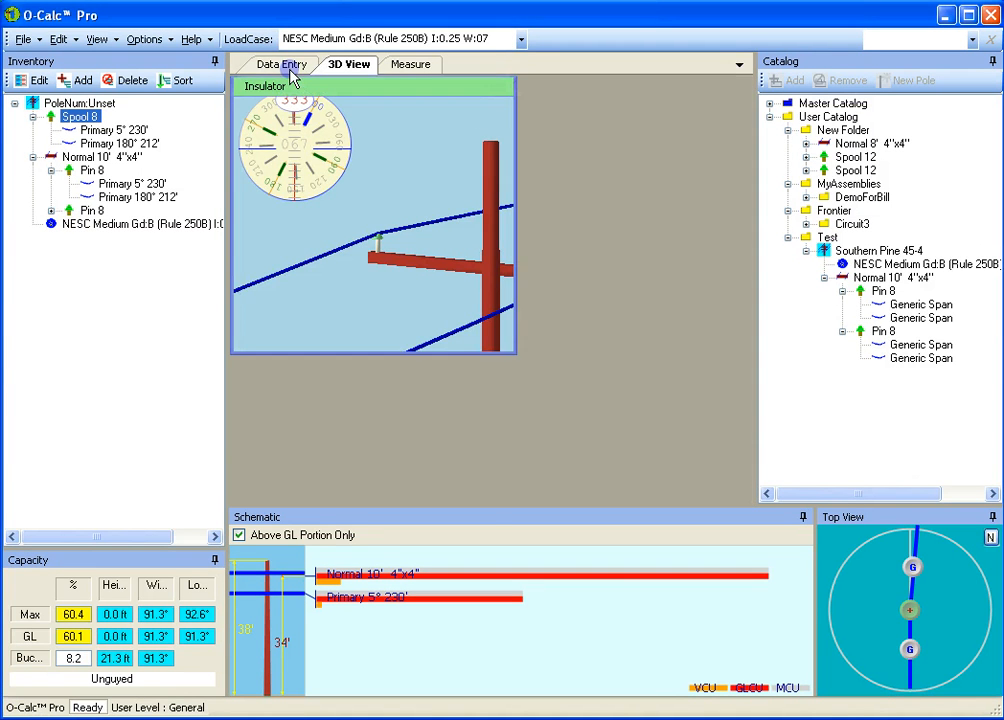
{"action": "left_click_drag", "start_coordinate": [291, 78], "coordinate": [489, 252]}
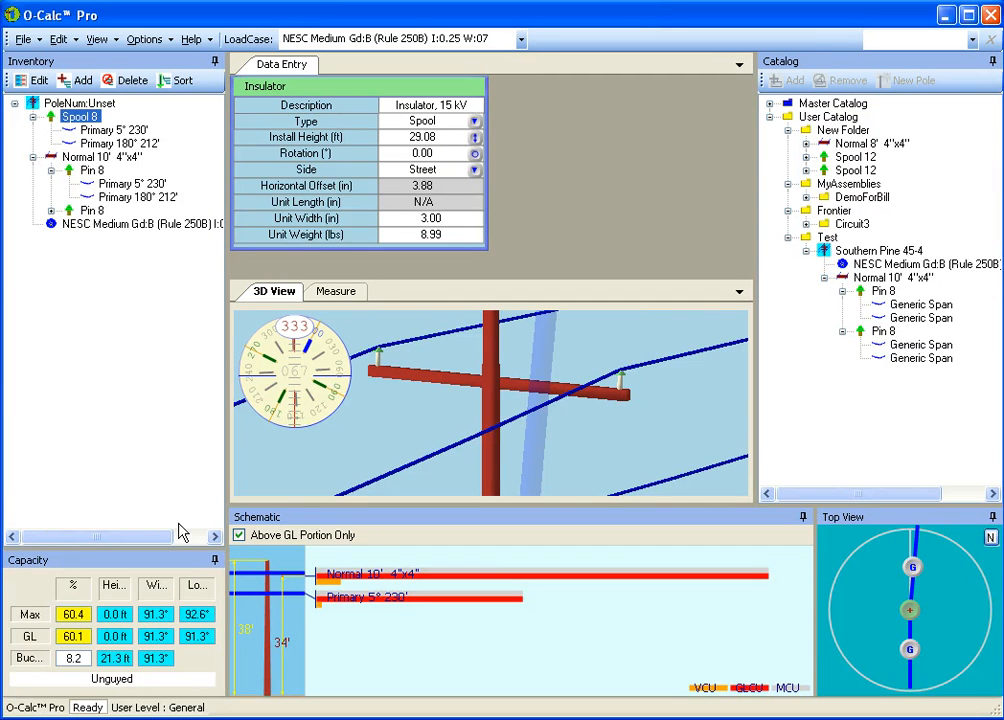
{"action": "left_click", "coordinate": [802, 518]}
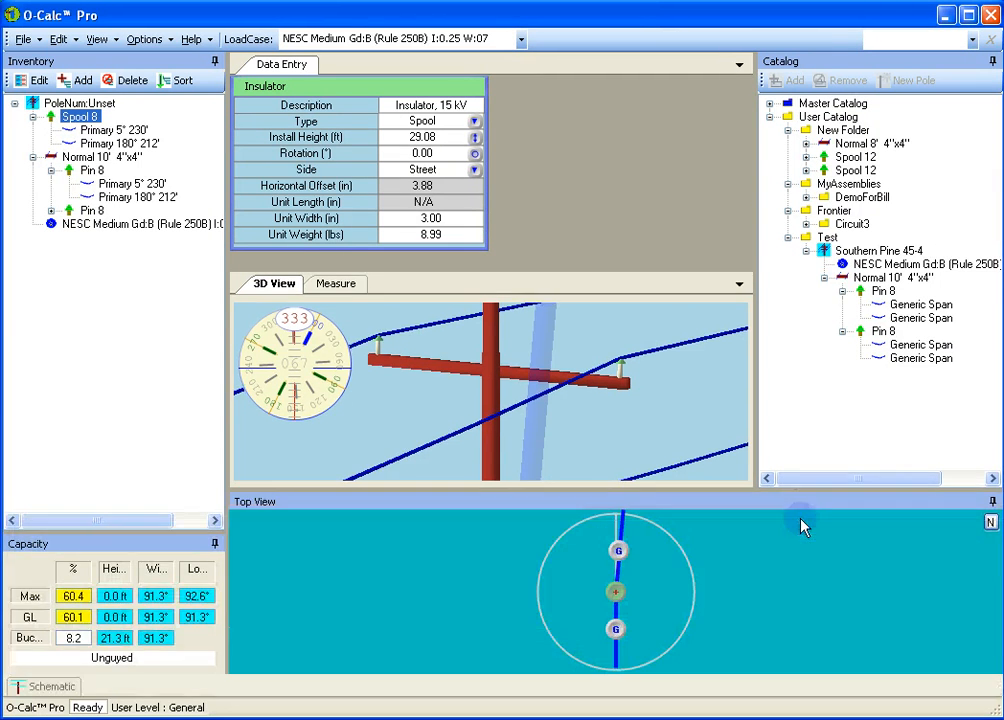
{"action": "left_click", "coordinate": [992, 516]}
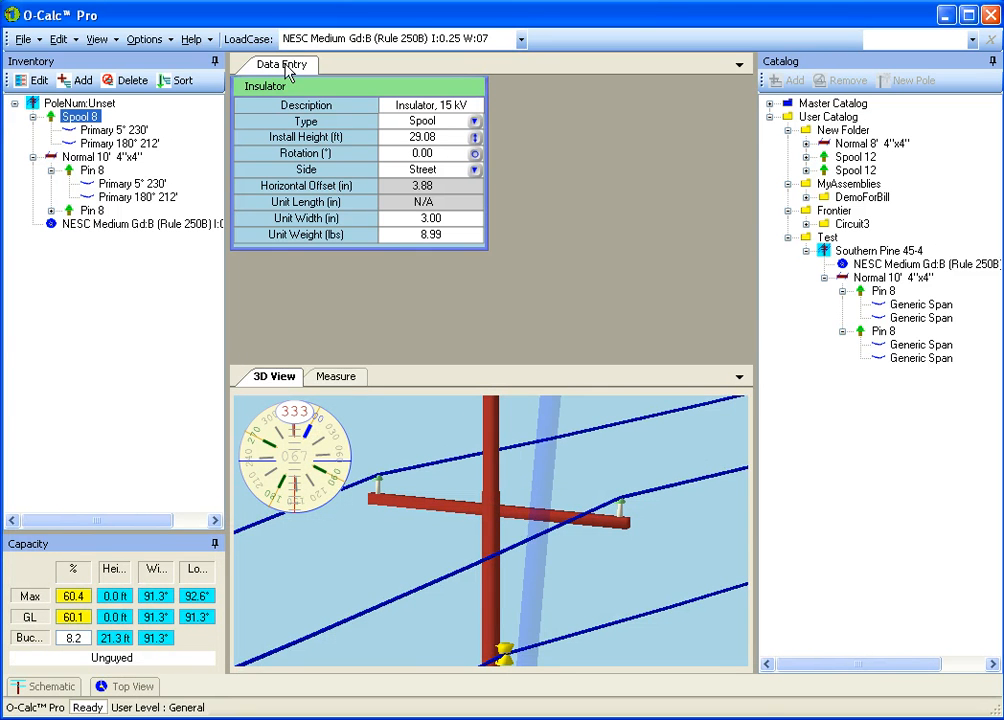
{"action": "left_click_drag", "start_coordinate": [385, 62], "coordinate": [490, 645]}
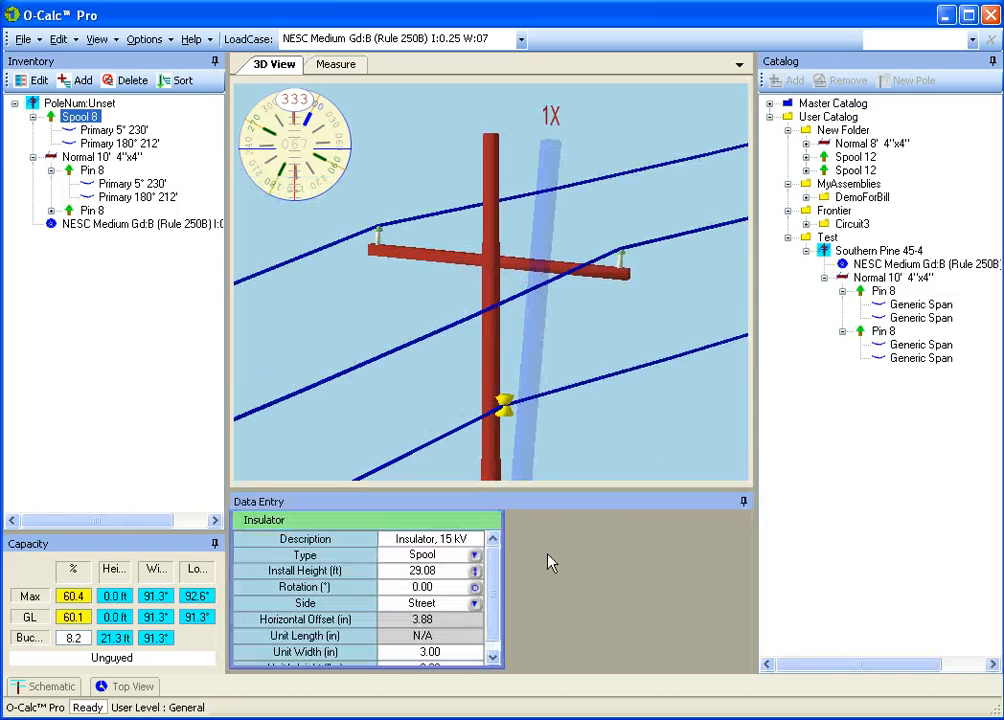